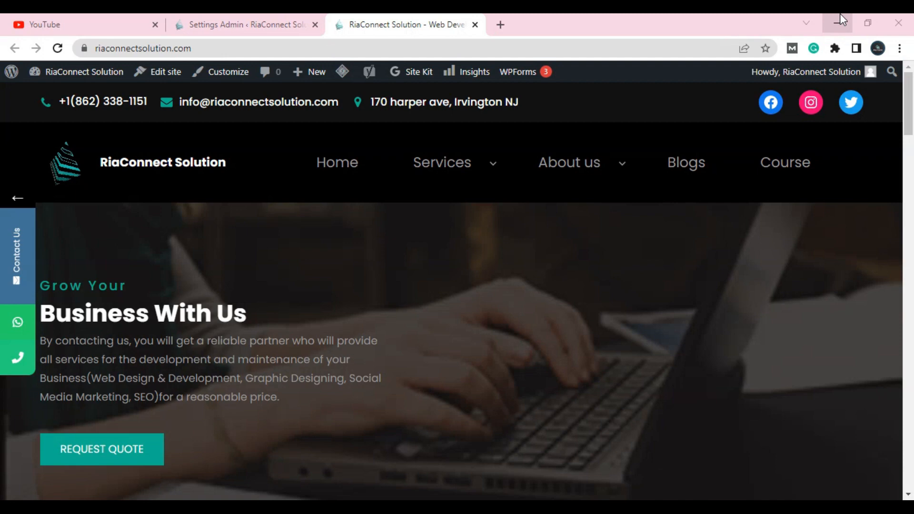
Step: Switch from the RiaConnect Solution site in Chrome to the Ria Tech WordPress dashboard in Microsoft Edge
{"action": "mouse_move", "coordinate": [5, 288]}
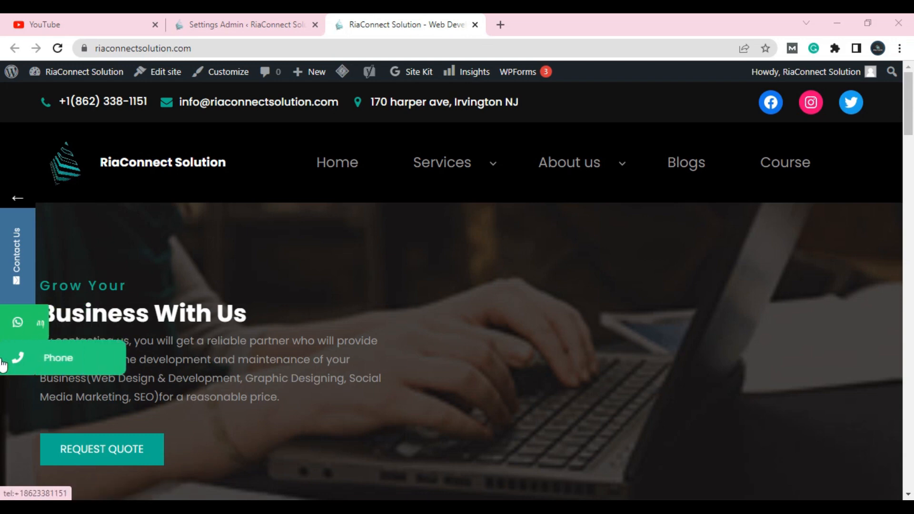
{"action": "mouse_move", "coordinate": [28, 231]}
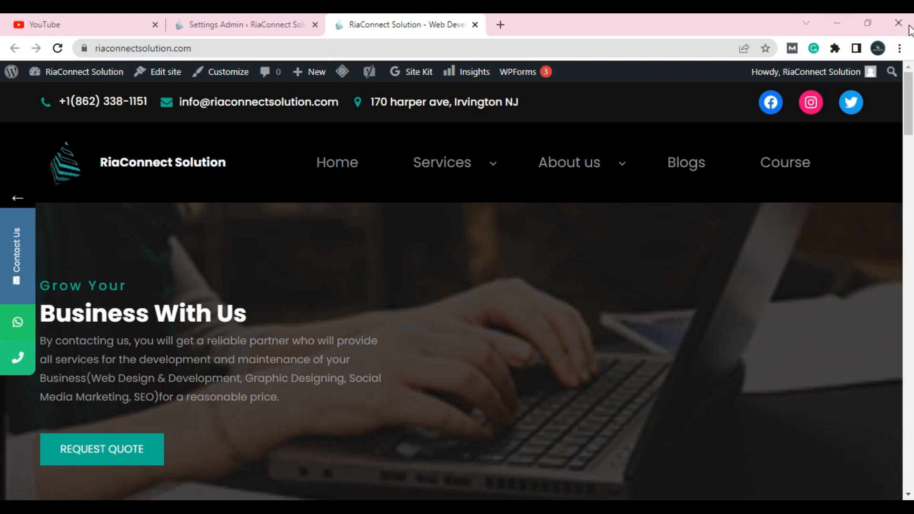
{"action": "left_click", "coordinate": [836, 23]}
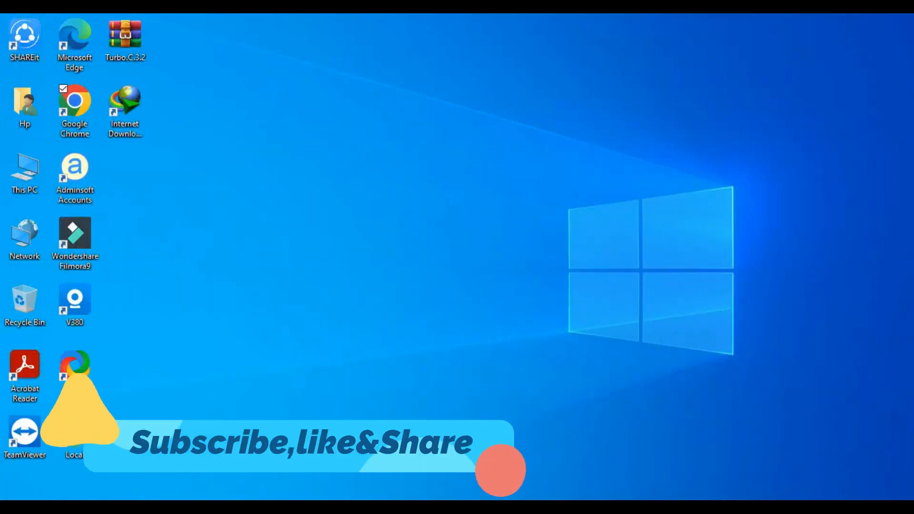
{"action": "mouse_move", "coordinate": [112, 509]}
{"action": "left_click", "coordinate": [112, 455]}
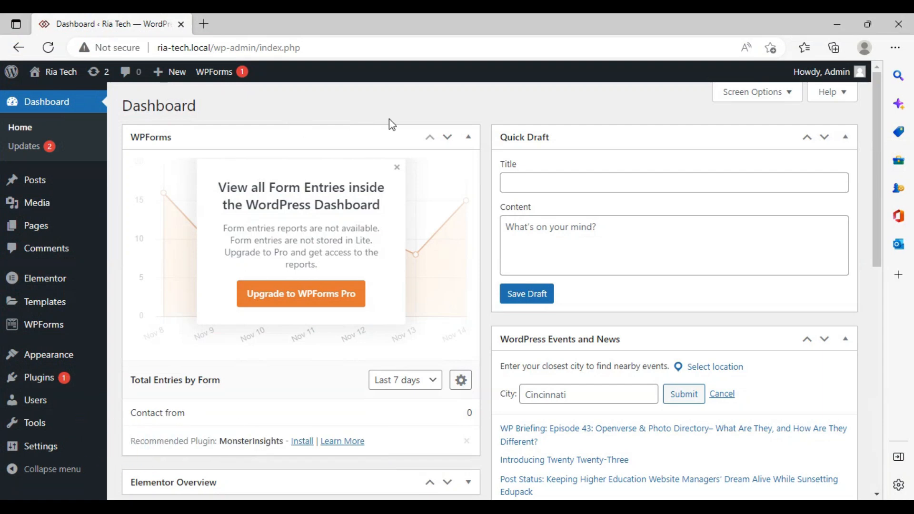
Step: Start adding a new plugin in WordPress and search the plugin directory for "mystickyelements"
{"action": "left_click", "coordinate": [44, 377]}
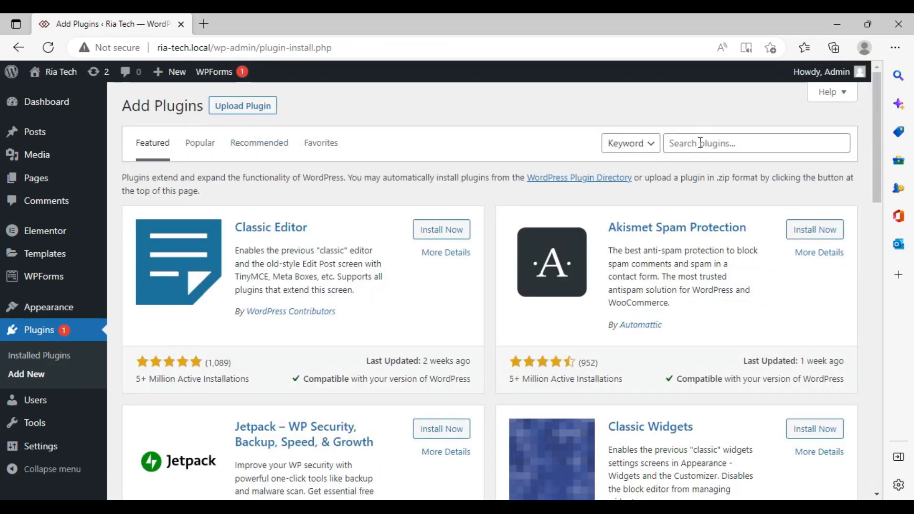
{"action": "left_click", "coordinate": [700, 142]}
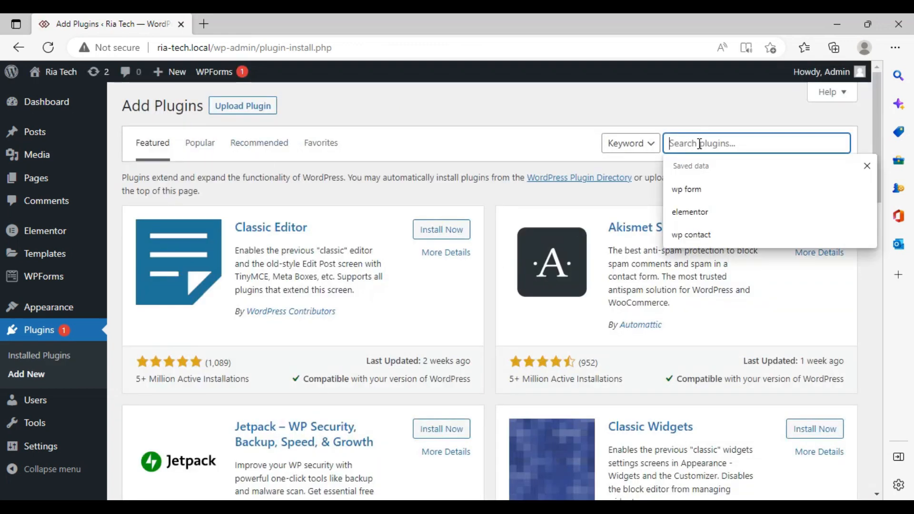
{"action": "type", "text": "mys"}
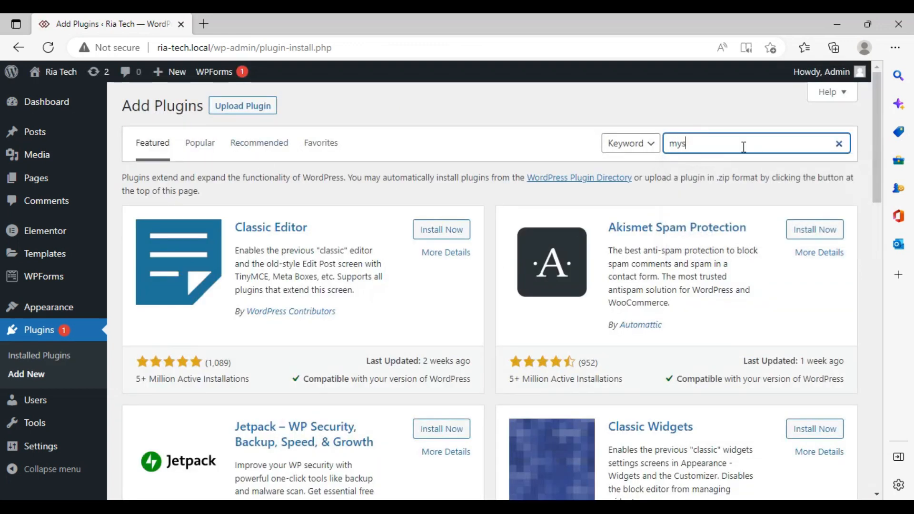
{"action": "type", "text": "tickyelements"}
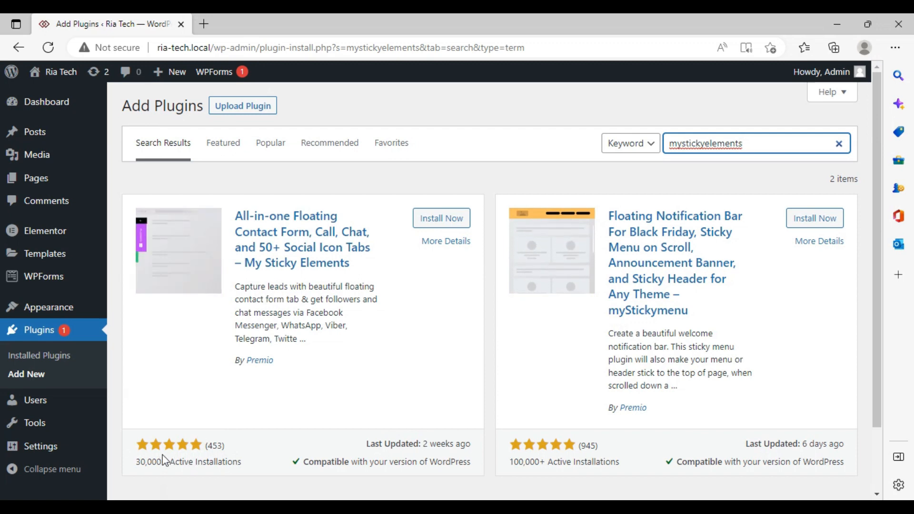
{"action": "scroll", "coordinate": [531, 327], "scroll_direction": "down", "scroll_amount": 2}
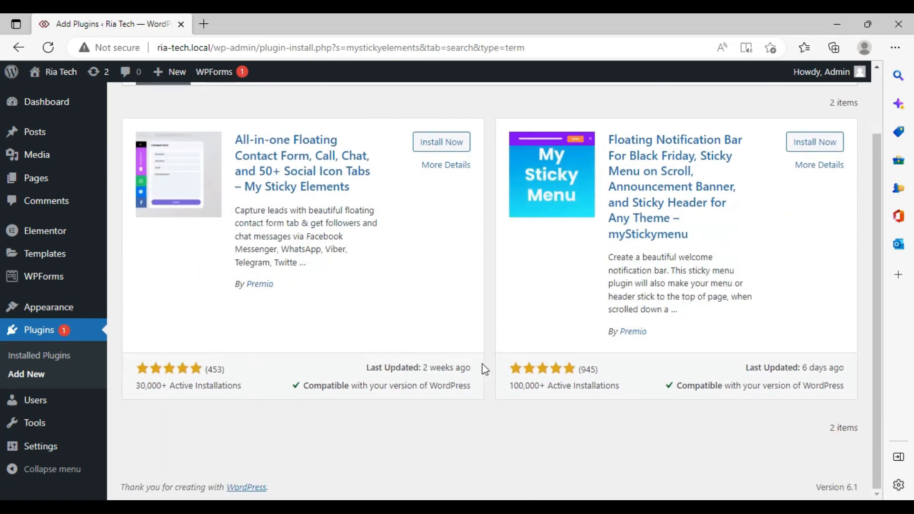
{"action": "scroll", "coordinate": [483, 369], "scroll_direction": "up", "scroll_amount": 2}
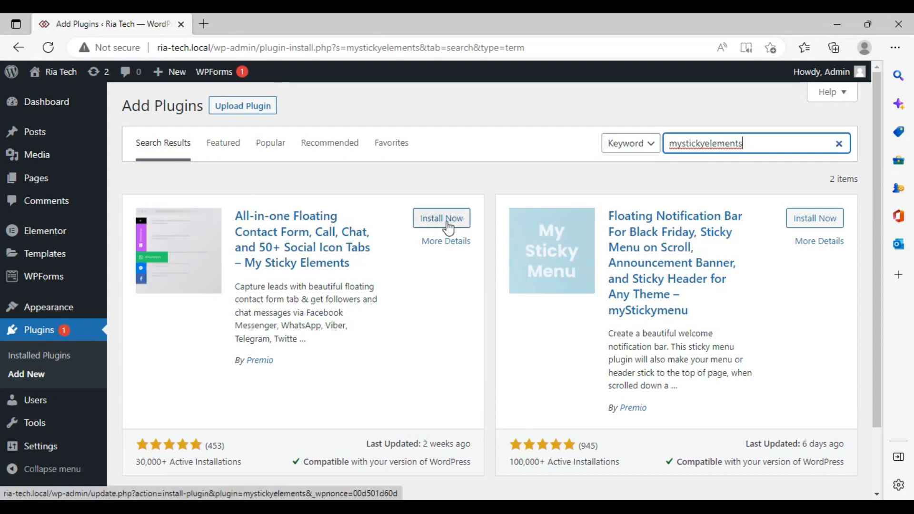
Step: Switch to Chrome and search Google for "mystickyelements plugin" in a new tab
{"action": "left_click", "coordinate": [832, 23]}
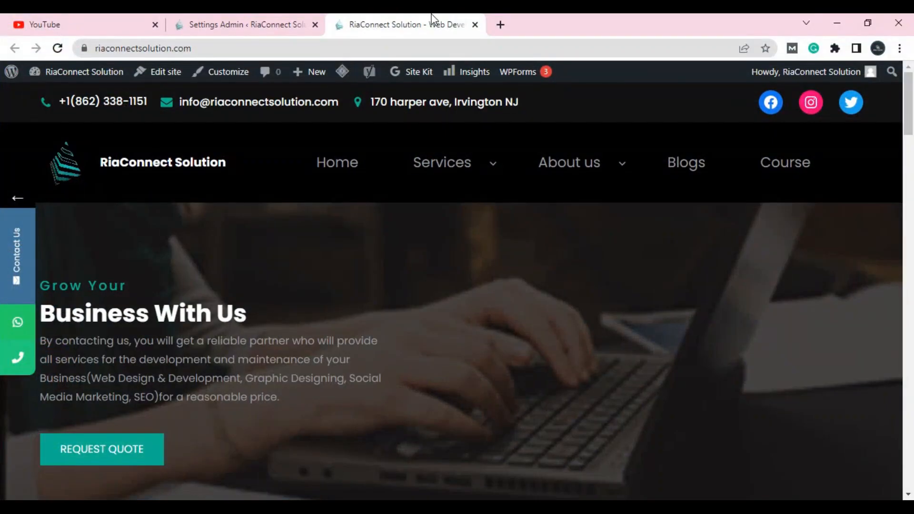
{"action": "left_click", "coordinate": [499, 25]}
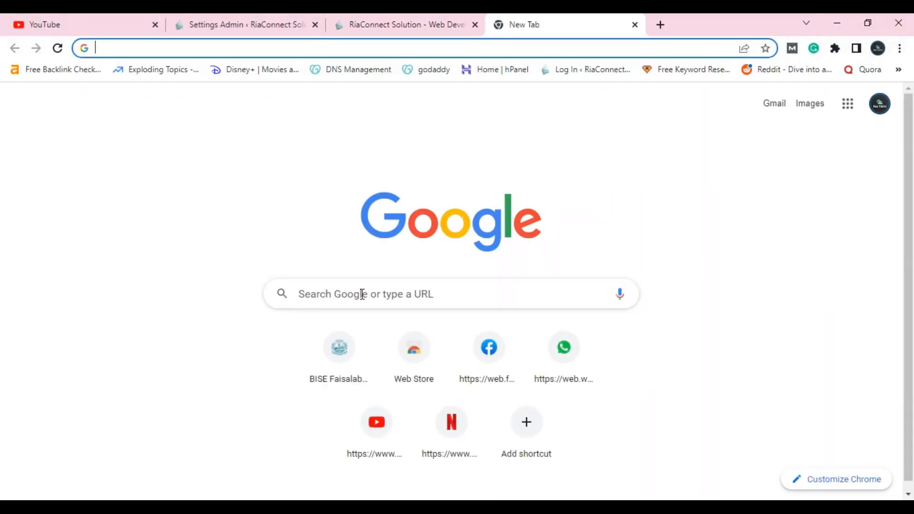
{"action": "left_click", "coordinate": [361, 294]}
{"action": "type", "text": "mys"}
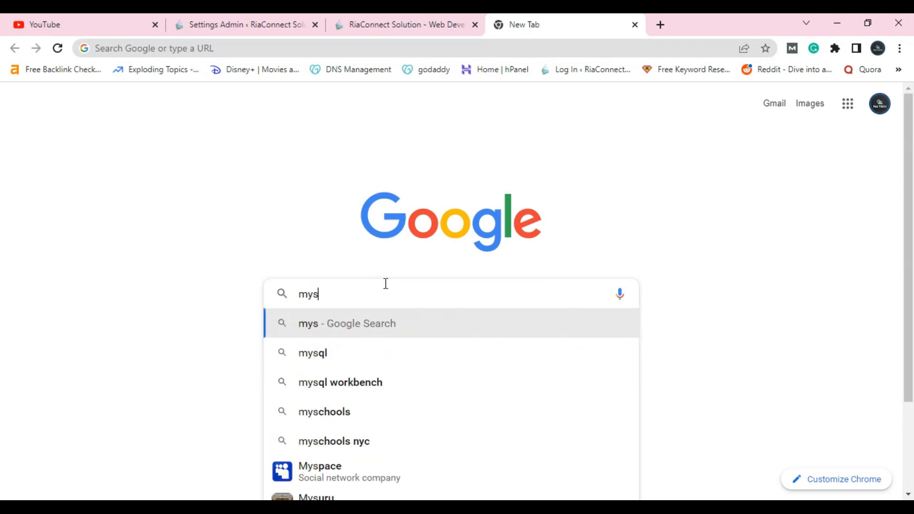
{"action": "type", "text": "ticky"}
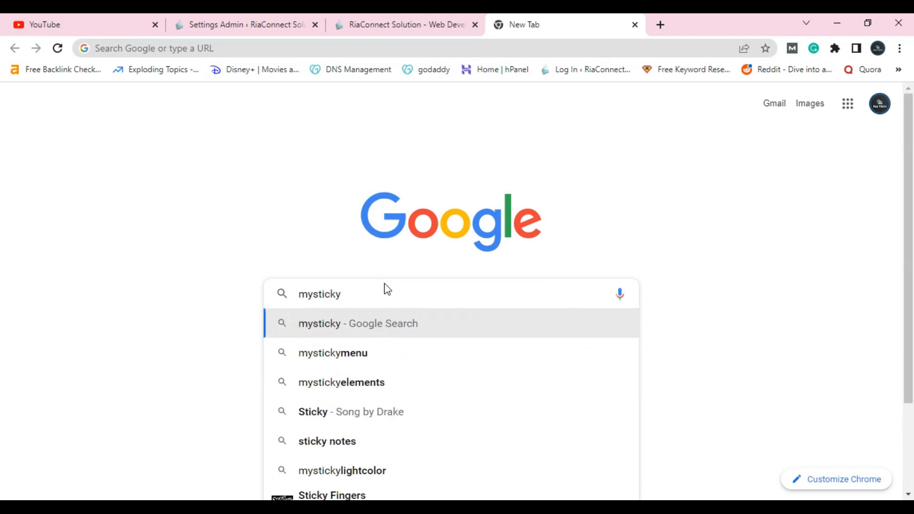
{"action": "type", "text": "elementrs"}
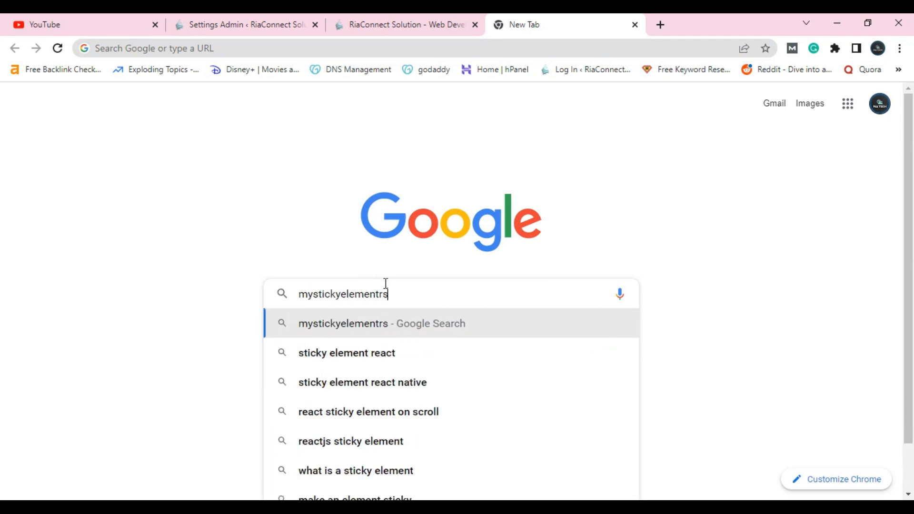
{"action": "key", "text": "BackSpace"}
{"action": "key", "text": "BackSpace"}
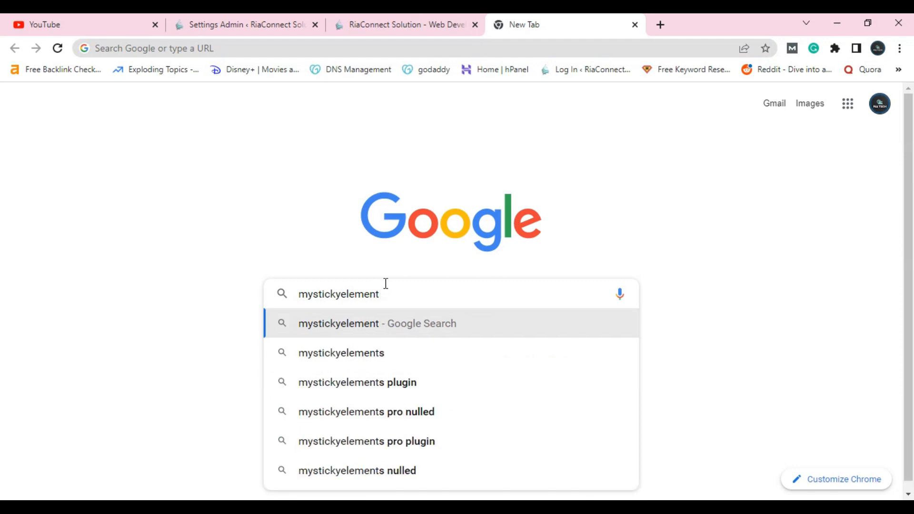
{"action": "left_click", "coordinate": [364, 390]}
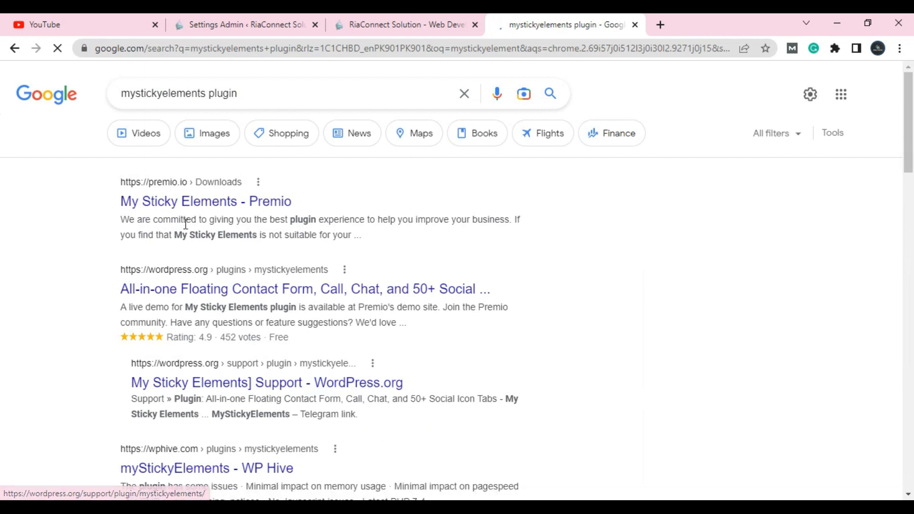
Step: Look through the WordPress.org support forum for My Sticky Elements and return to the Google results
{"action": "left_click", "coordinate": [227, 390]}
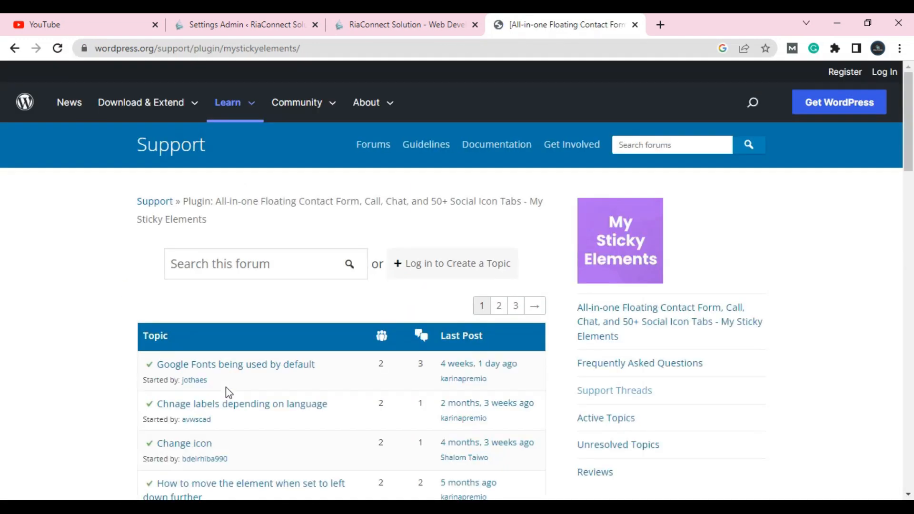
{"action": "scroll", "coordinate": [286, 315], "scroll_direction": "down", "scroll_amount": 7}
{"action": "scroll", "coordinate": [285, 322], "scroll_direction": "up", "scroll_amount": 4}
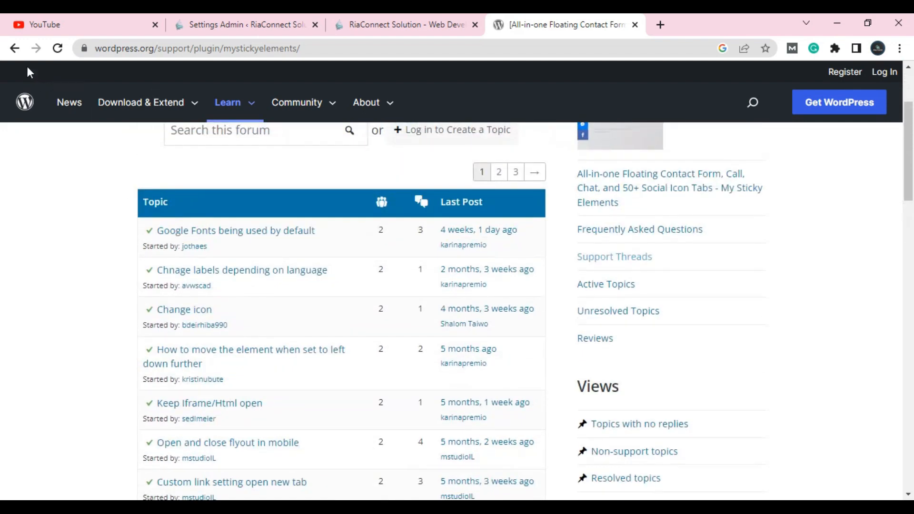
{"action": "left_click", "coordinate": [15, 48]}
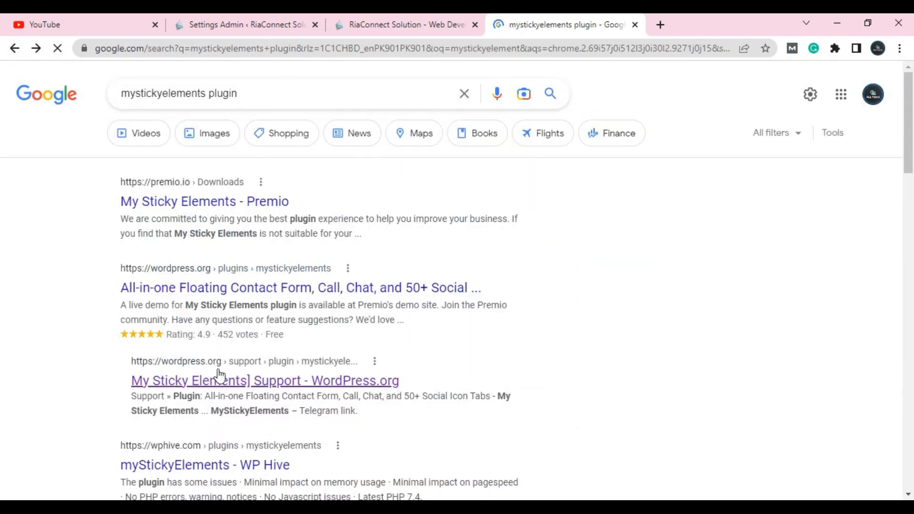
{"action": "scroll", "coordinate": [220, 376], "scroll_direction": "down", "scroll_amount": 10}
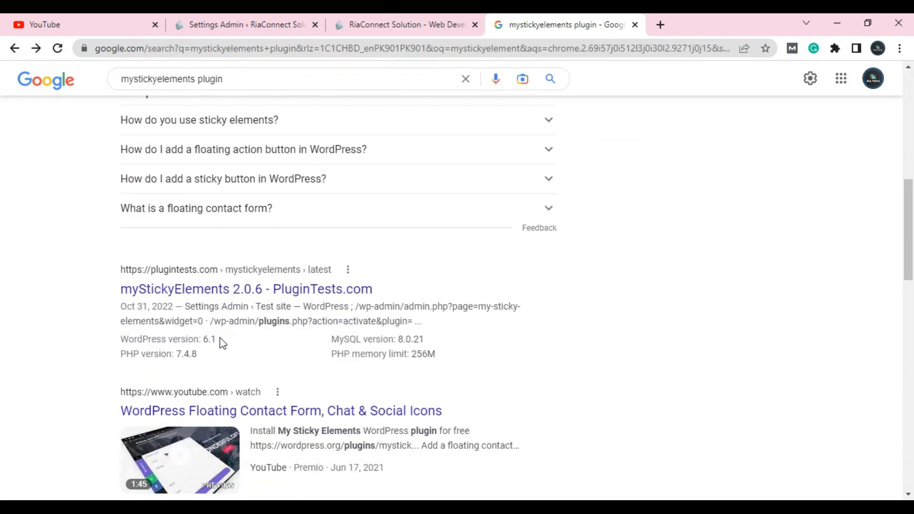
{"action": "scroll", "coordinate": [231, 291], "scroll_direction": "up", "scroll_amount": 10}
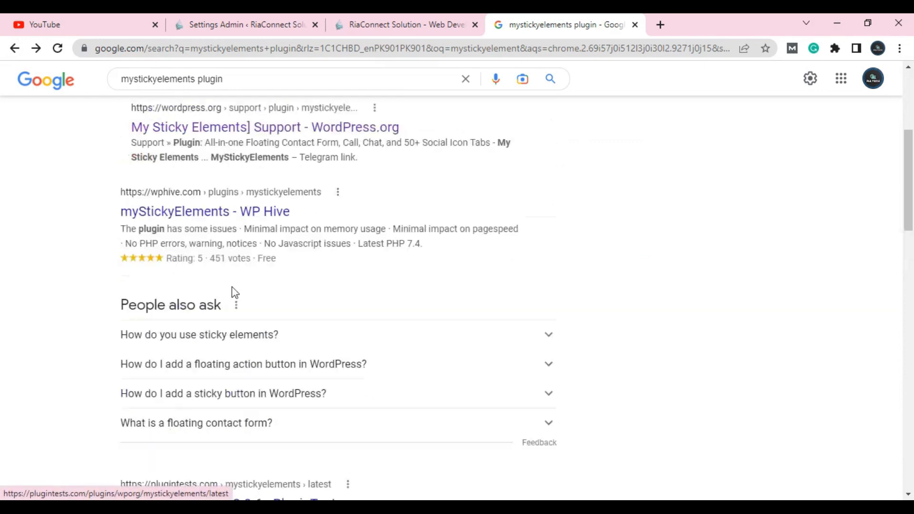
Step: Search Google for "mystickyelements plugin download" and open the plugin's WordPress.org page with the download option
{"action": "left_click", "coordinate": [260, 98]}
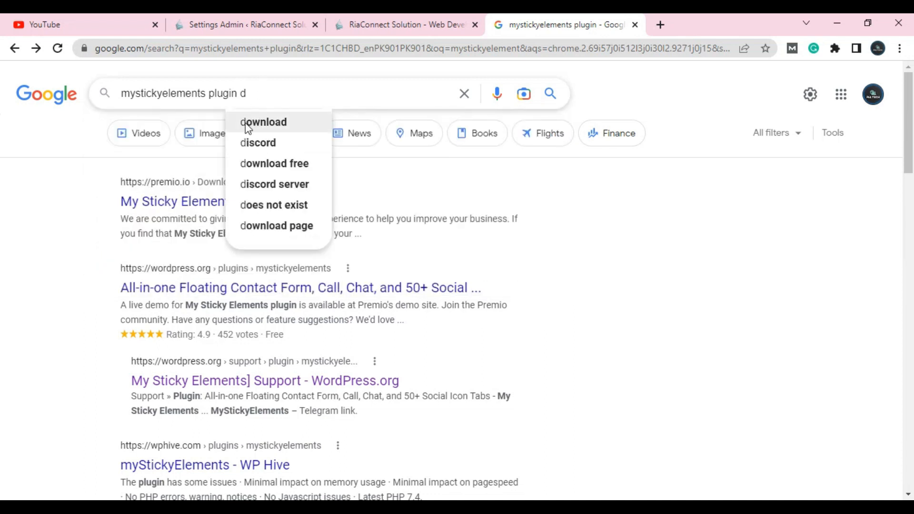
{"action": "left_click", "coordinate": [247, 125]}
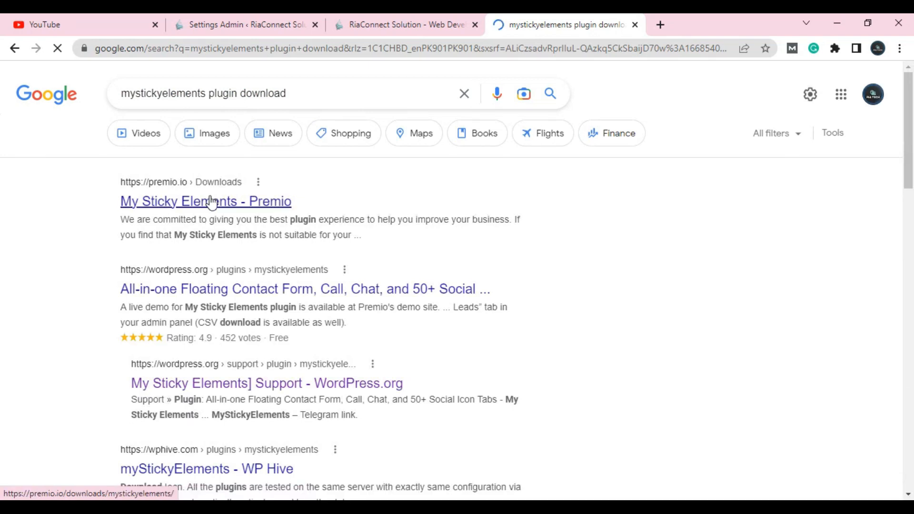
{"action": "left_click", "coordinate": [175, 297]}
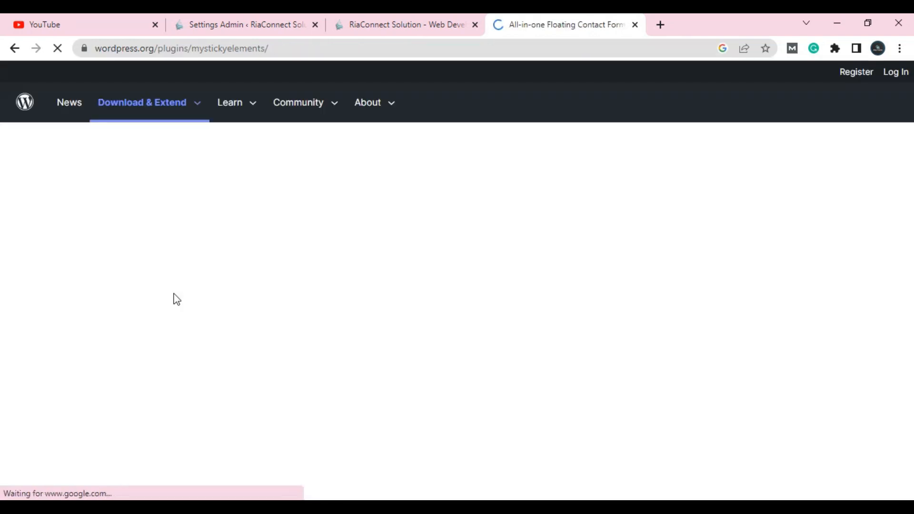
{"action": "scroll", "coordinate": [469, 291], "scroll_direction": "down", "scroll_amount": 4}
{"action": "scroll", "coordinate": [451, 290], "scroll_direction": "up", "scroll_amount": 3}
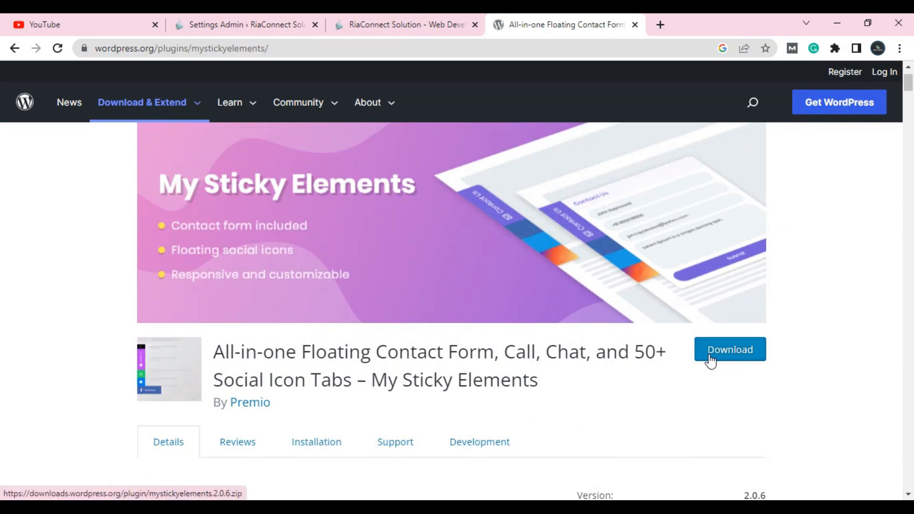
Step: Switch back to the WordPress admin in Edge, then install and activate the My Sticky Elements plugin
{"action": "left_click", "coordinate": [829, 16]}
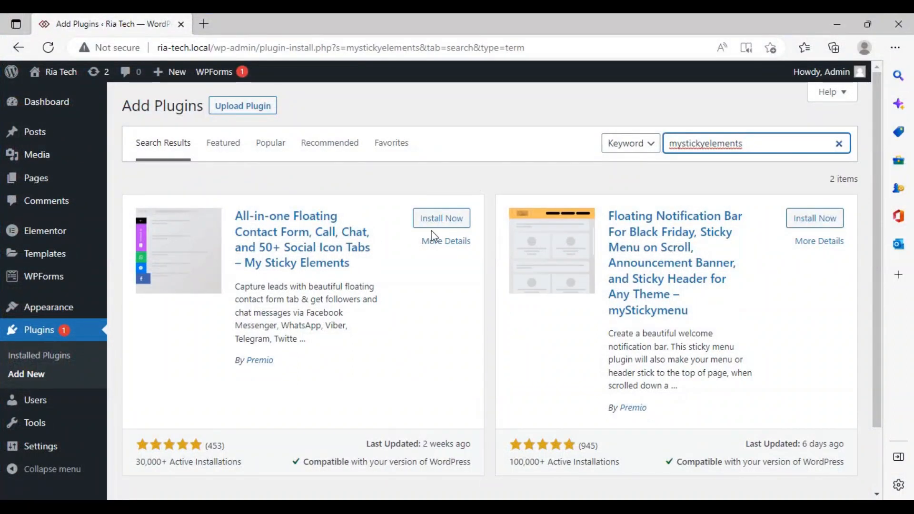
{"action": "left_click", "coordinate": [441, 220]}
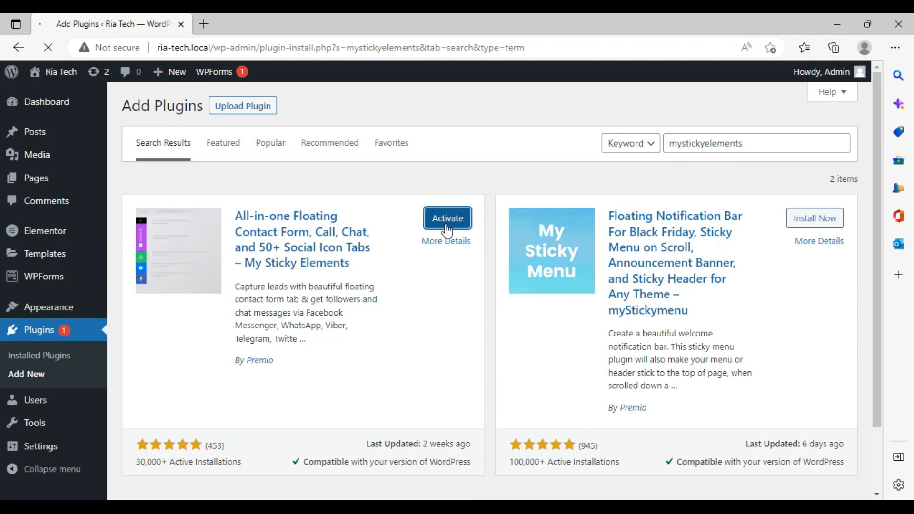
{"action": "left_click", "coordinate": [447, 229]}
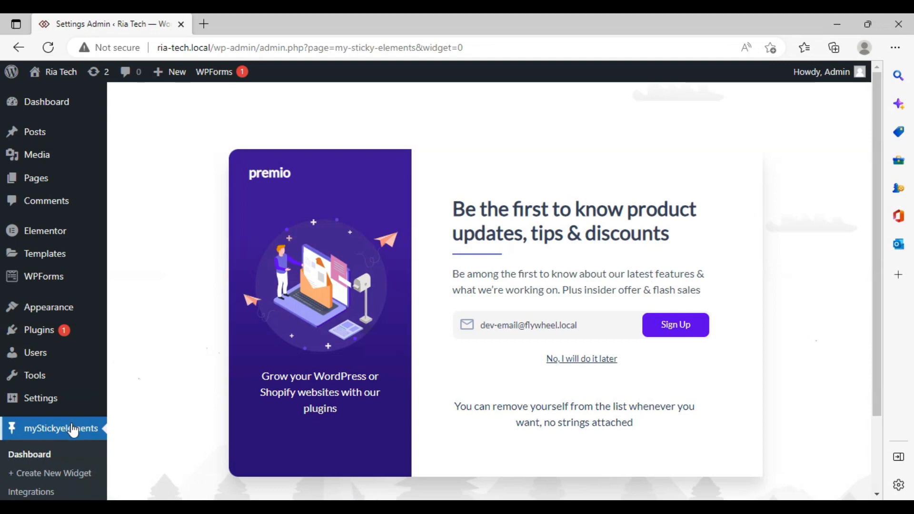
Step: Postpone the Premio product updates sign-up and make the contact form's Name field required
{"action": "scroll", "coordinate": [90, 376], "scroll_direction": "down", "scroll_amount": 2}
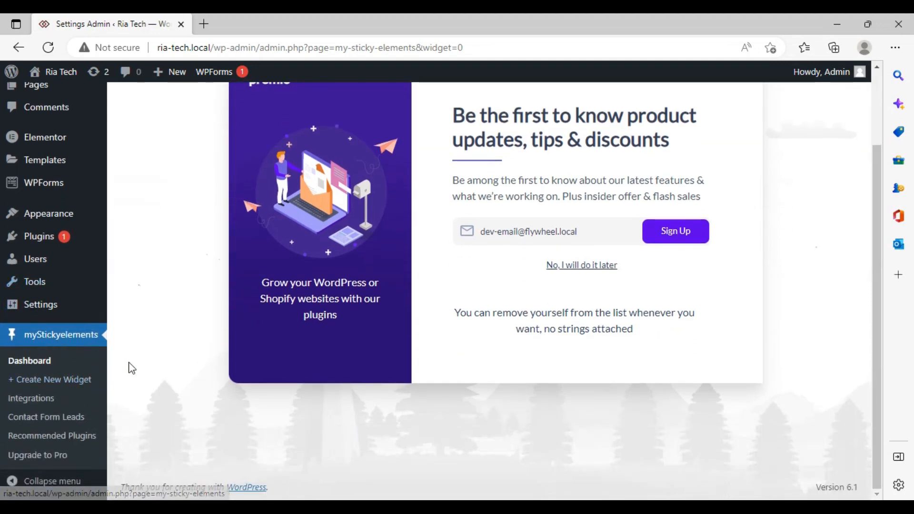
{"action": "left_click", "coordinate": [561, 266]}
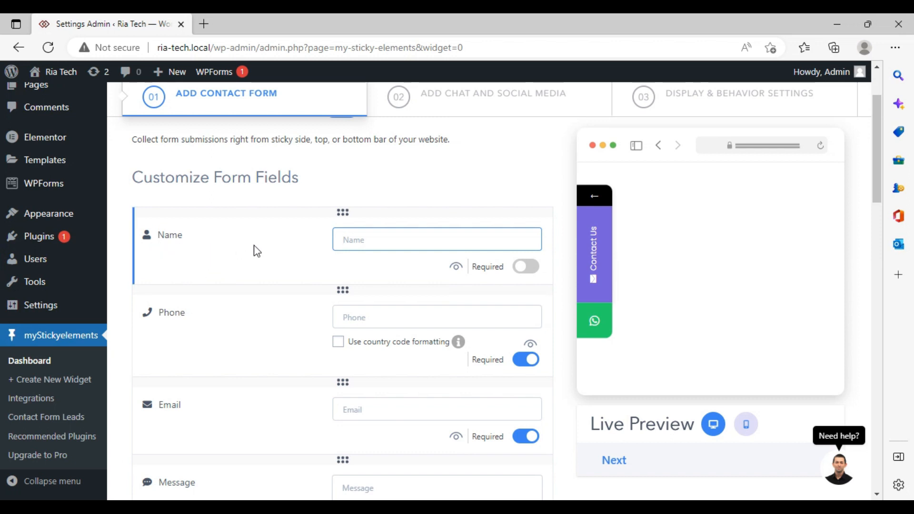
{"action": "left_click", "coordinate": [536, 267]}
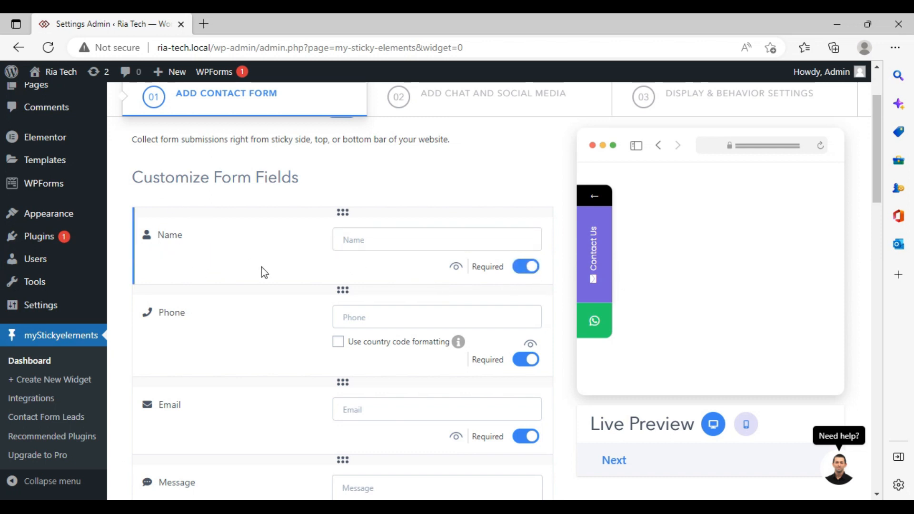
Step: Set the contact tab's background color to the blue #5499c4 in the Contact Tab Settings
{"action": "scroll", "coordinate": [262, 269], "scroll_direction": "down", "scroll_amount": 3}
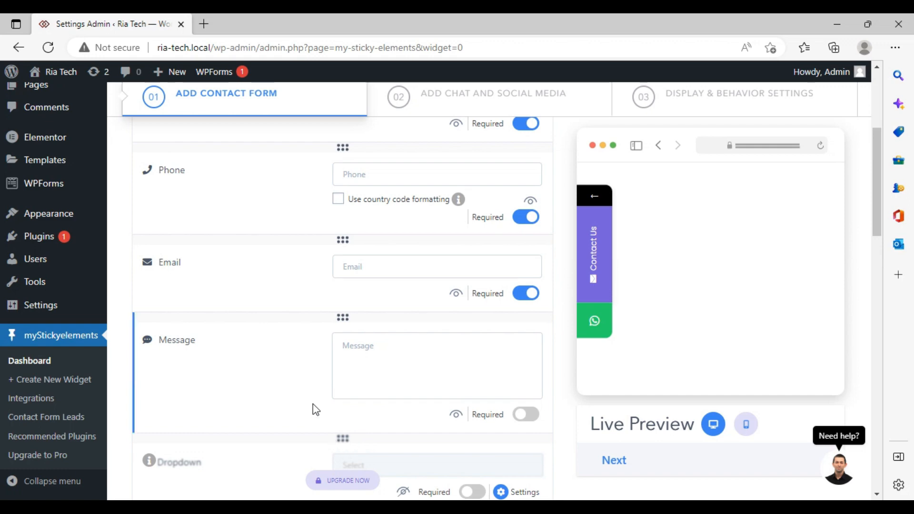
{"action": "scroll", "coordinate": [310, 374], "scroll_direction": "down", "scroll_amount": 7}
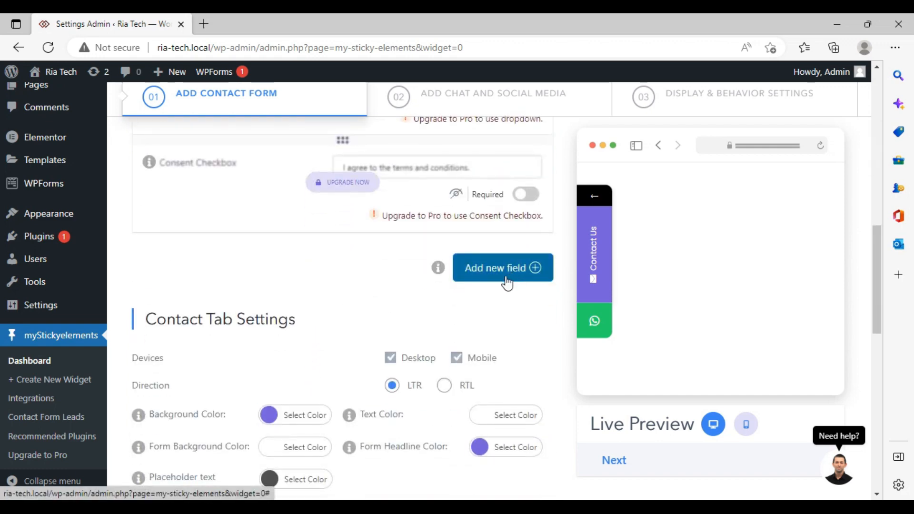
{"action": "scroll", "coordinate": [319, 292], "scroll_direction": "down", "scroll_amount": 6}
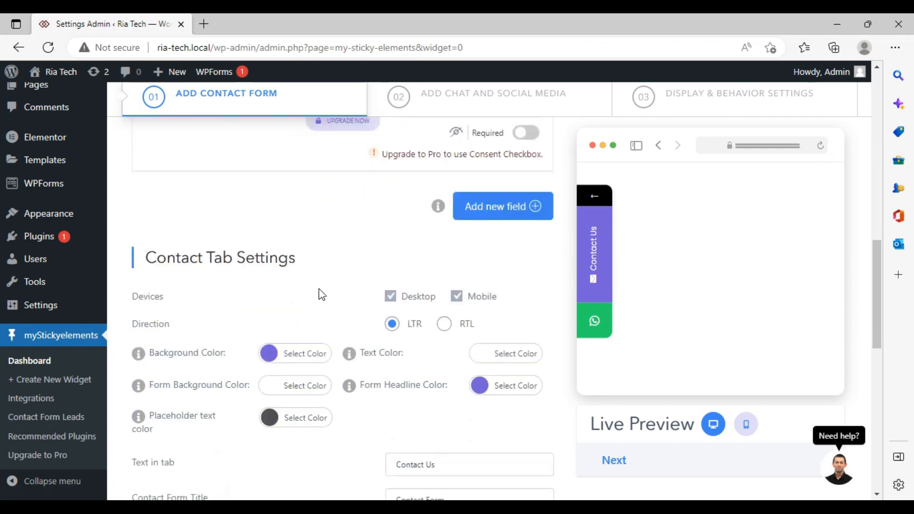
{"action": "scroll", "coordinate": [285, 305], "scroll_direction": "up", "scroll_amount": 3}
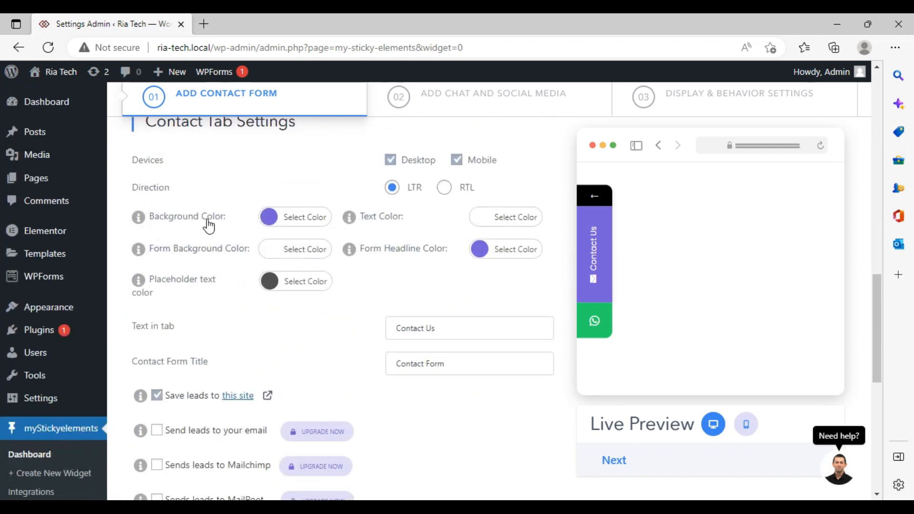
{"action": "left_click", "coordinate": [317, 219]}
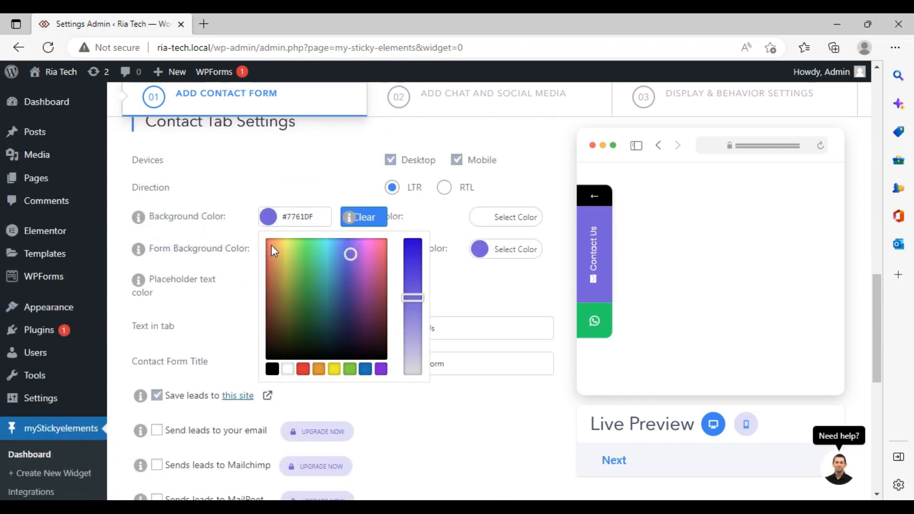
{"action": "left_click", "coordinate": [333, 316]}
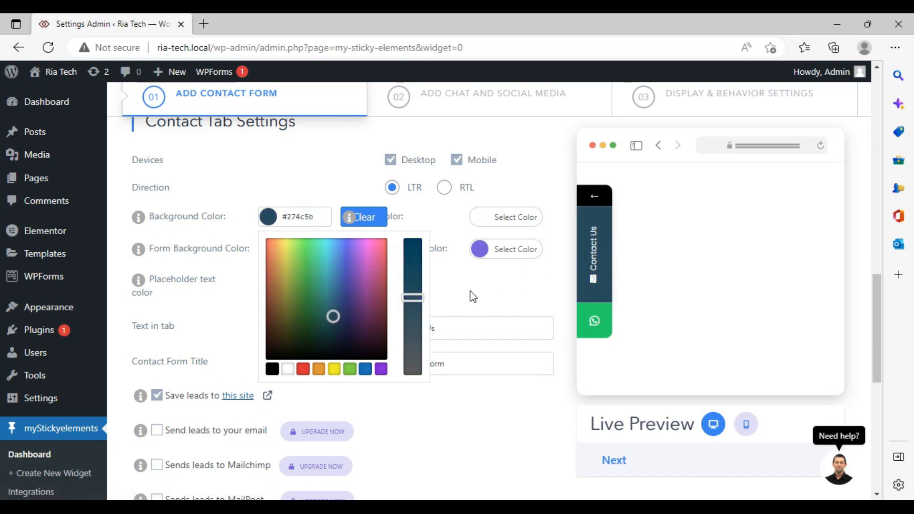
{"action": "left_click", "coordinate": [365, 297]}
{"action": "left_click", "coordinate": [334, 267]}
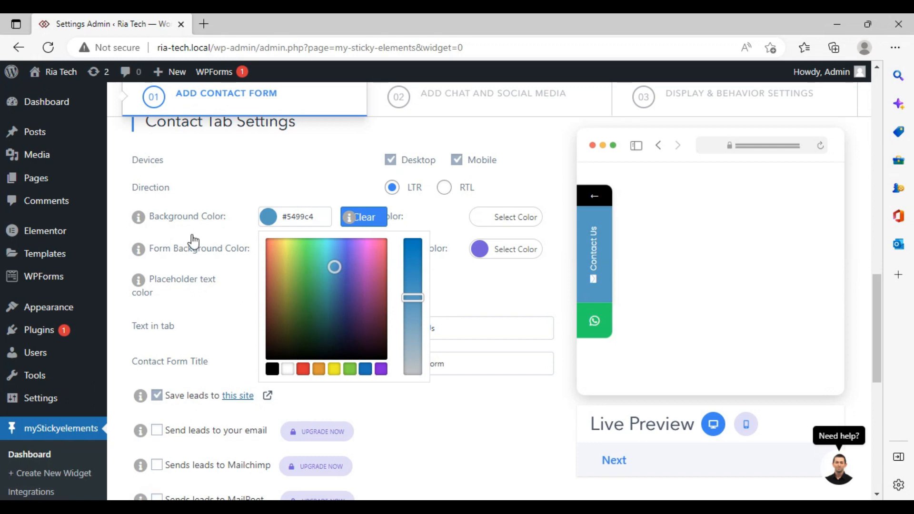
Step: Set the form background color to the light grey #f2f2f2 in the Contact Tab Settings
{"action": "left_click_drag", "start_coordinate": [162, 251], "coordinate": [170, 249]}
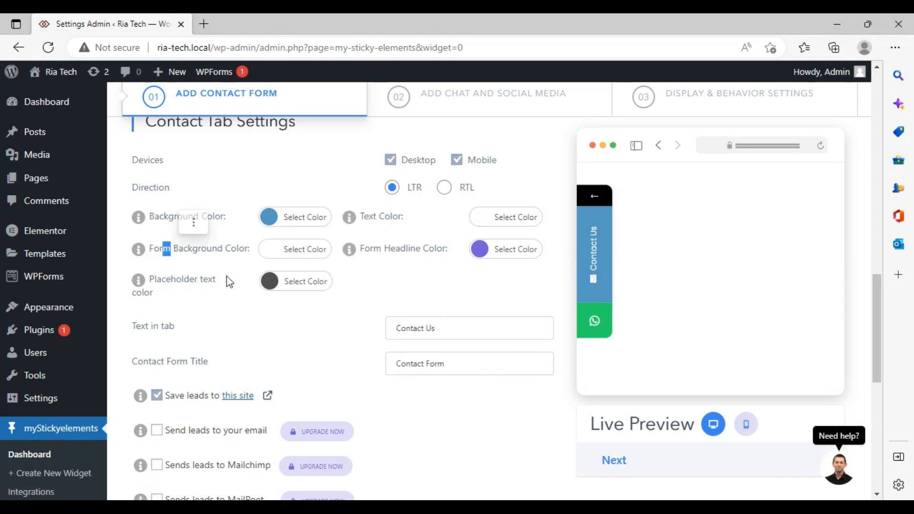
{"action": "left_click", "coordinate": [294, 252]}
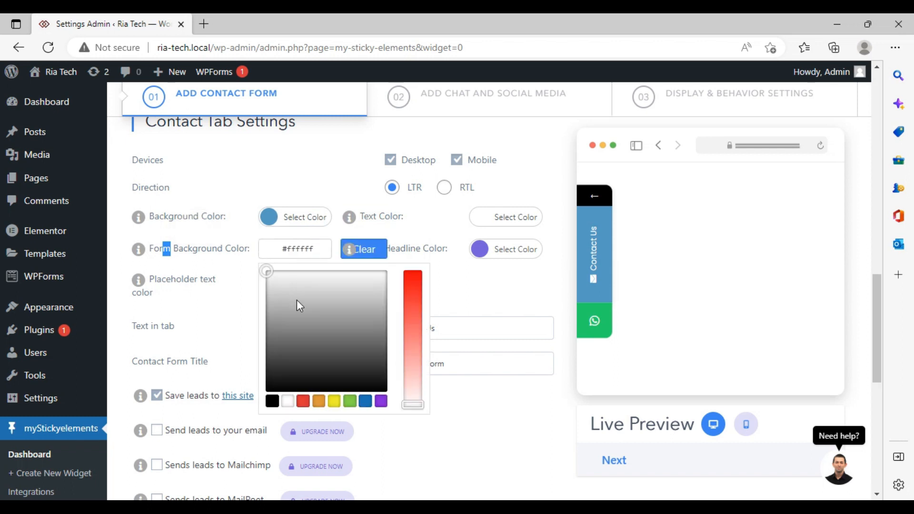
{"action": "left_click_drag", "start_coordinate": [299, 305], "coordinate": [344, 298]}
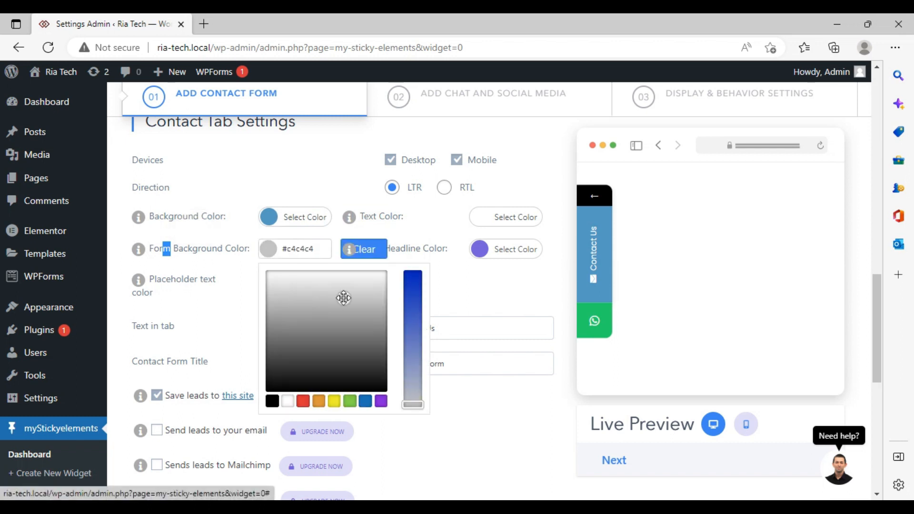
{"action": "left_click", "coordinate": [298, 302]}
{"action": "left_click", "coordinate": [384, 286]}
{"action": "left_click", "coordinate": [369, 278]}
{"action": "left_click", "coordinate": [370, 277]}
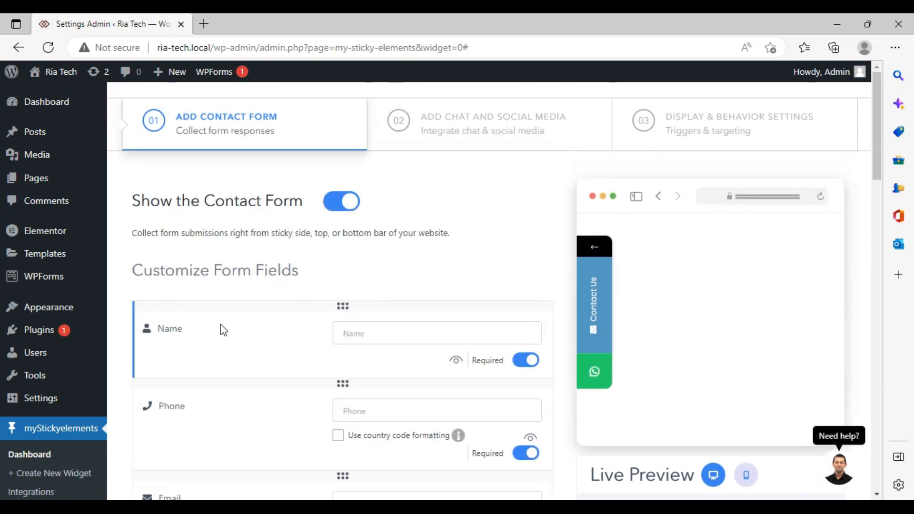
Step: Review the remaining contact form settings down to the Submit Button Settings, including the submit button's background color choices
{"action": "scroll", "coordinate": [323, 349], "scroll_direction": "down", "scroll_amount": 15}
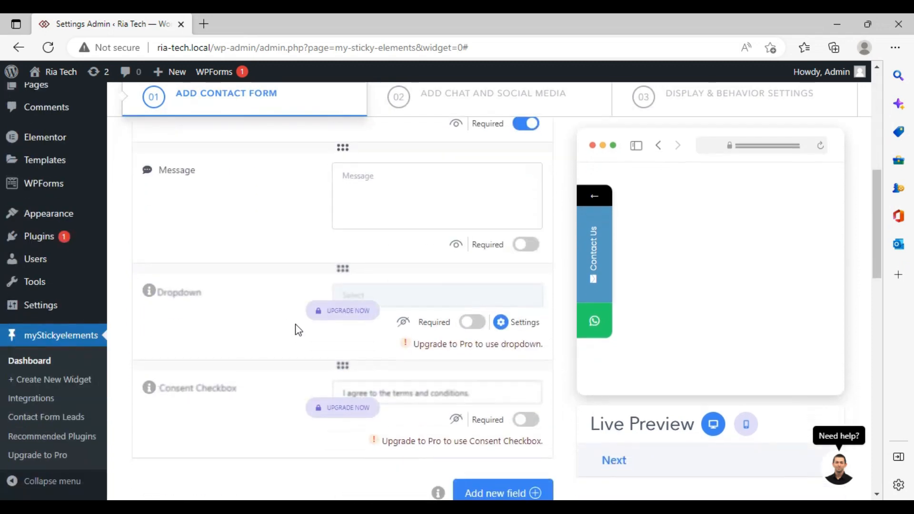
{"action": "scroll", "coordinate": [302, 341], "scroll_direction": "down", "scroll_amount": 1}
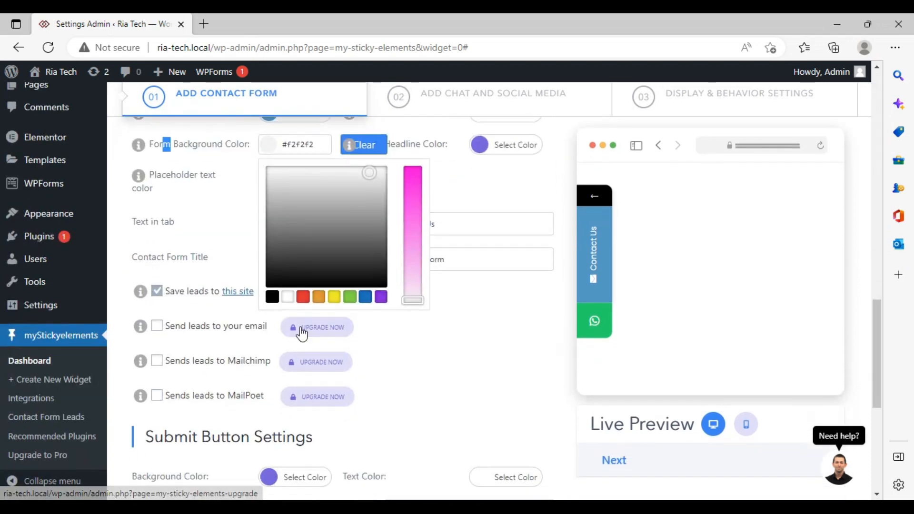
{"action": "scroll", "coordinate": [305, 343], "scroll_direction": "down", "scroll_amount": 4}
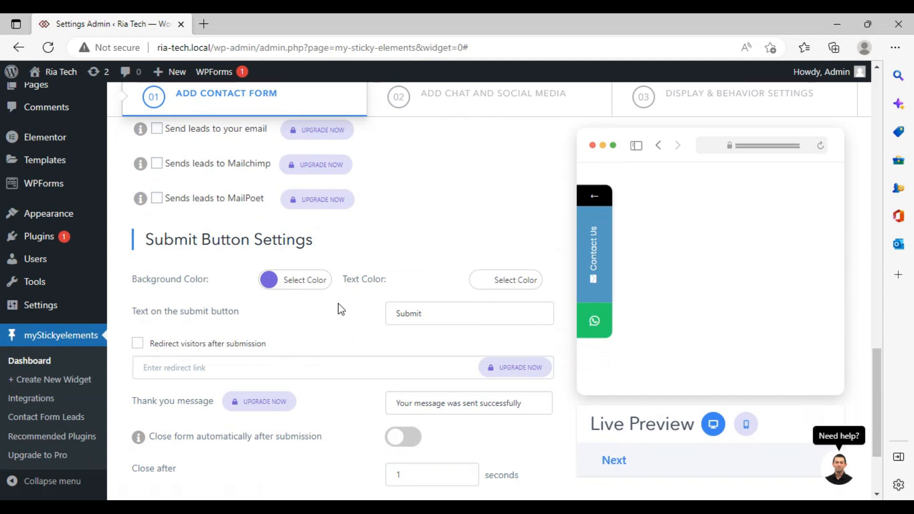
{"action": "left_click", "coordinate": [320, 289]}
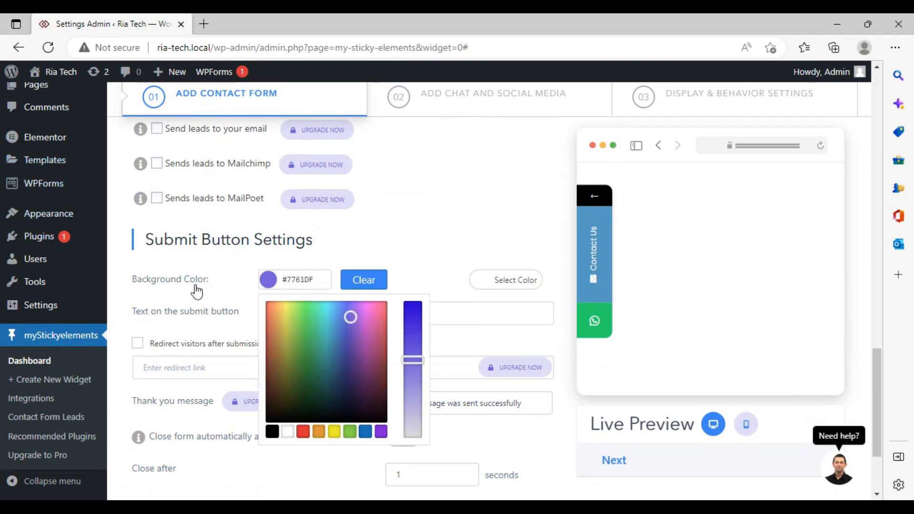
{"action": "scroll", "coordinate": [212, 262], "scroll_direction": "down", "scroll_amount": 3}
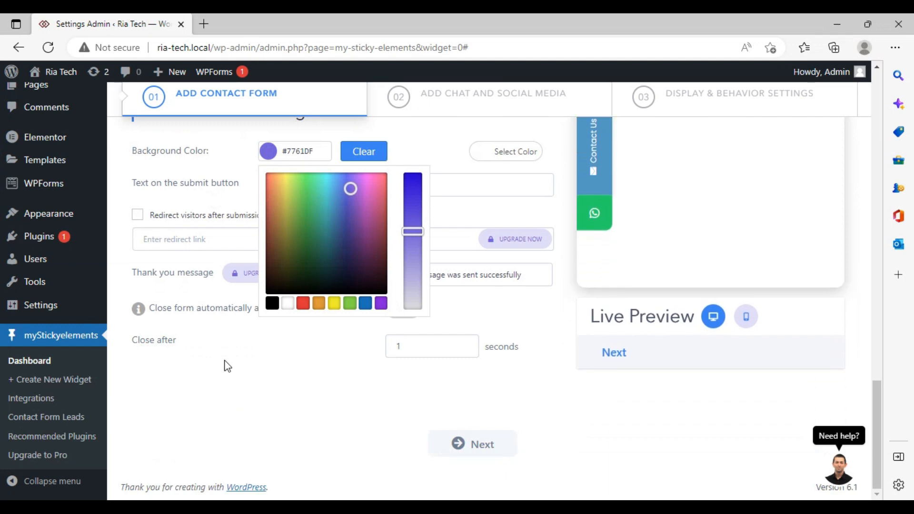
{"action": "scroll", "coordinate": [228, 366], "scroll_direction": "up", "scroll_amount": 15}
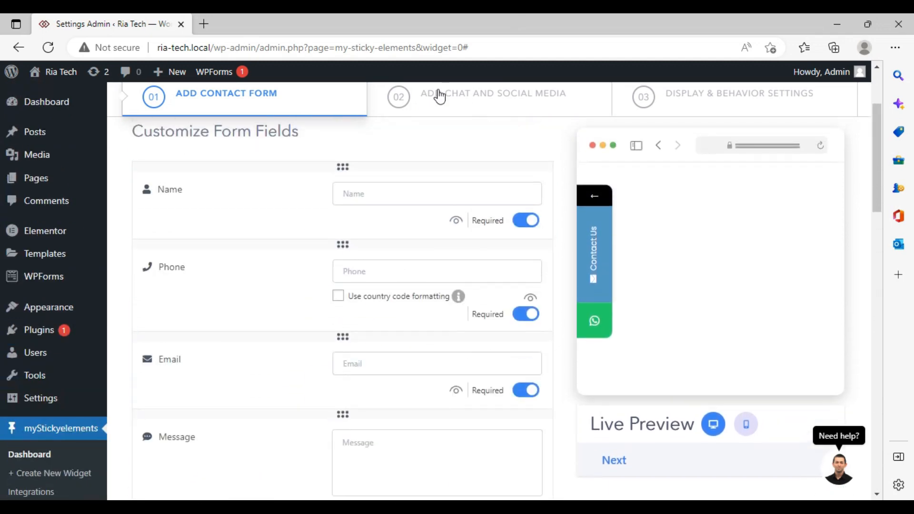
Step: Go to the Add Chat and Social Media stage, enable the Phone channel and try to add the YouTube channel
{"action": "left_click", "coordinate": [439, 97]}
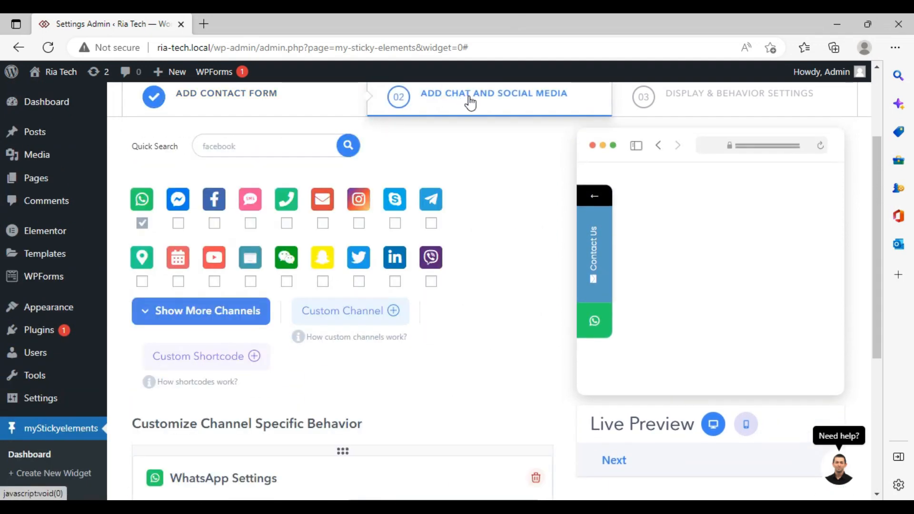
{"action": "mouse_move", "coordinate": [83, 223]}
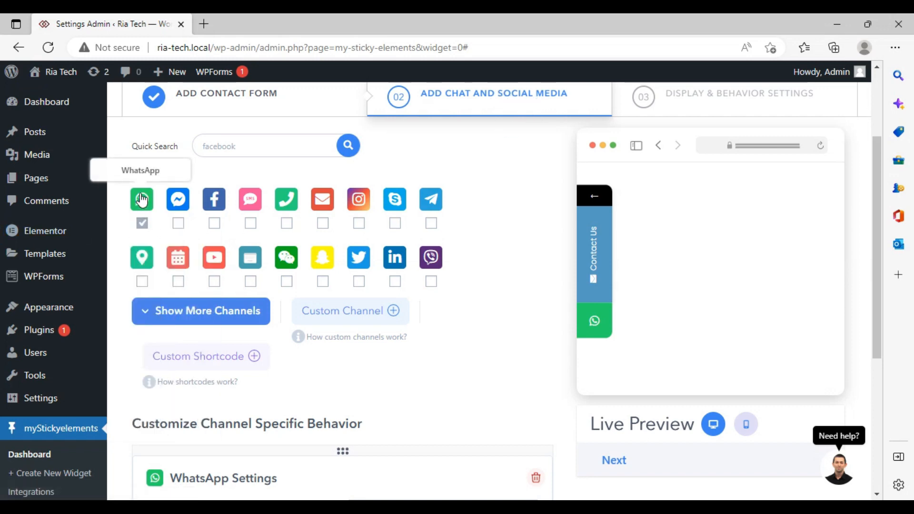
{"action": "left_click", "coordinate": [287, 223]}
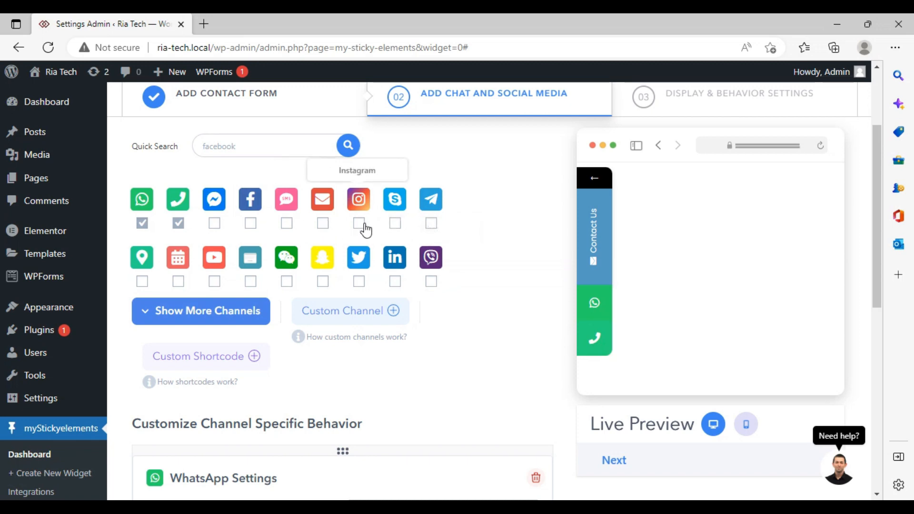
{"action": "left_click", "coordinate": [214, 281]}
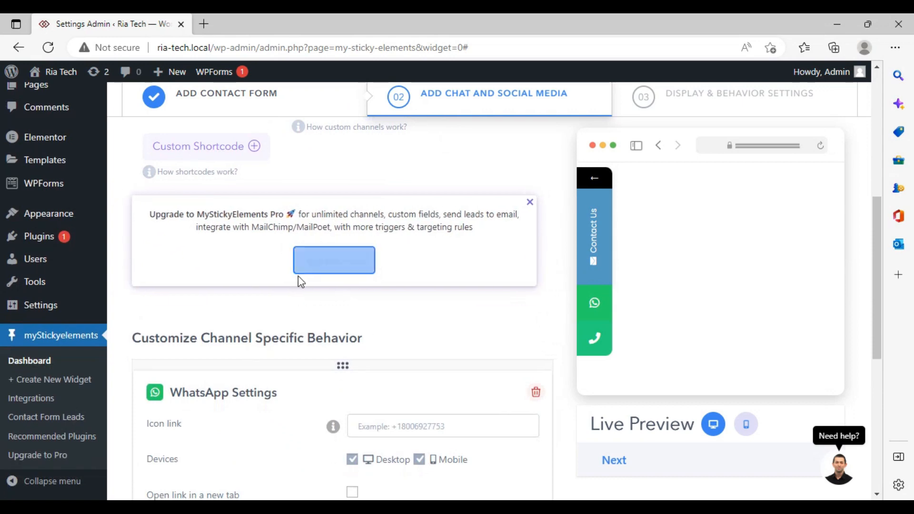
{"action": "scroll", "coordinate": [320, 310], "scroll_direction": "up", "scroll_amount": 4}
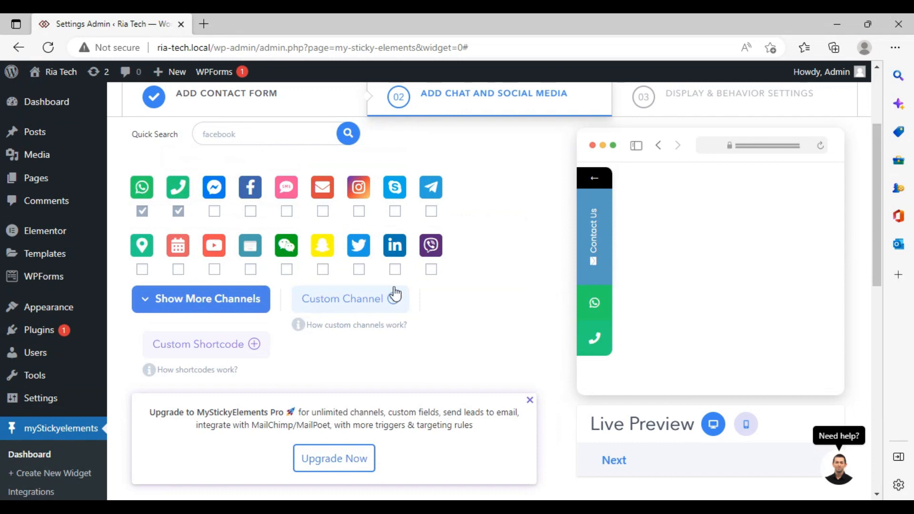
Step: Copy the company phone number from the RiaConnect Solution website in Chrome and enter it as the WhatsApp icon link in Edge
{"action": "scroll", "coordinate": [394, 293], "scroll_direction": "down", "scroll_amount": 7}
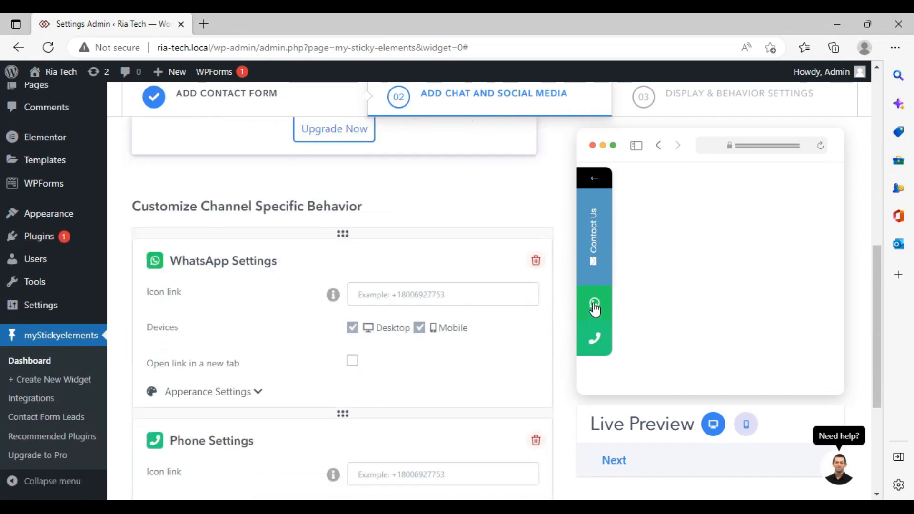
{"action": "left_click", "coordinate": [423, 300]}
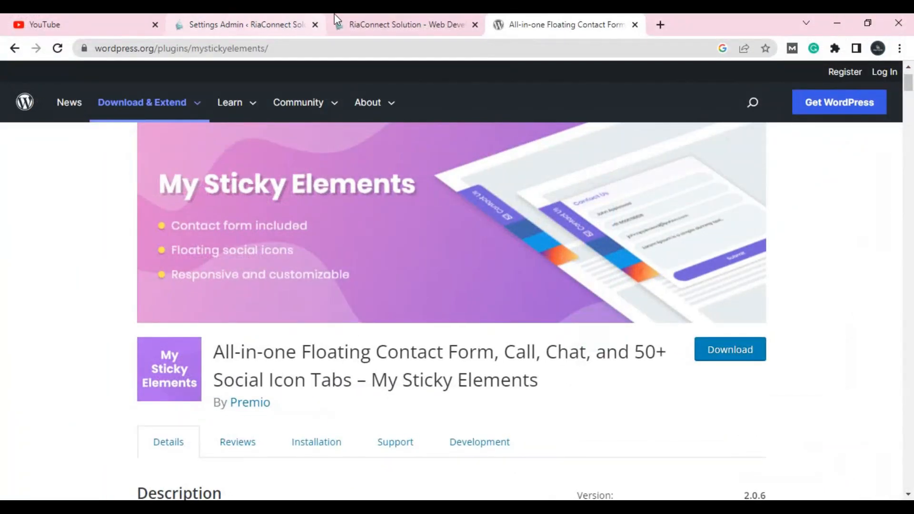
{"action": "left_click", "coordinate": [374, 21]}
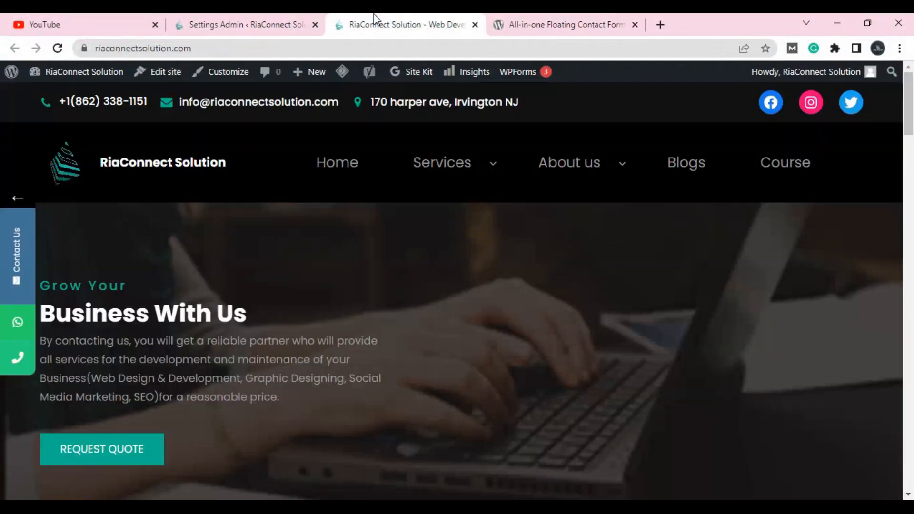
{"action": "left_click_drag", "start_coordinate": [62, 97], "coordinate": [165, 102]}
{"action": "key", "text": "ctrl+c"}
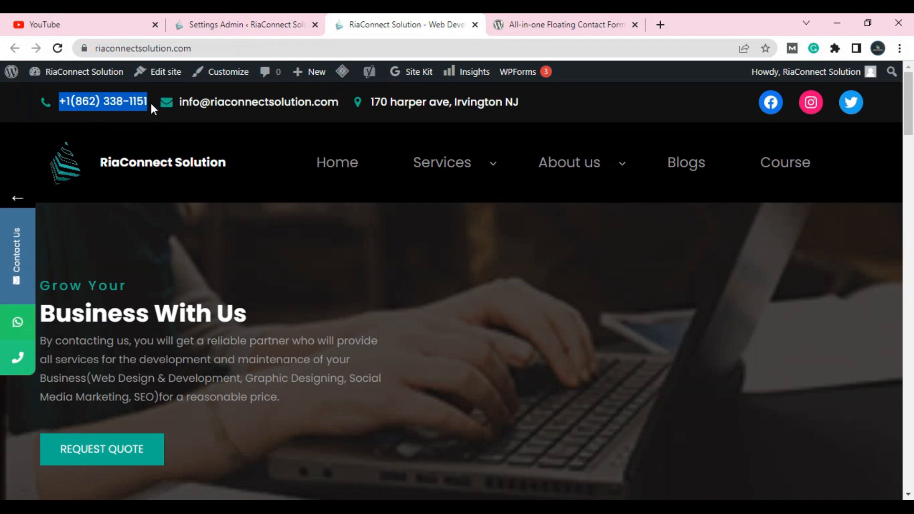
{"action": "left_click", "coordinate": [201, 24]}
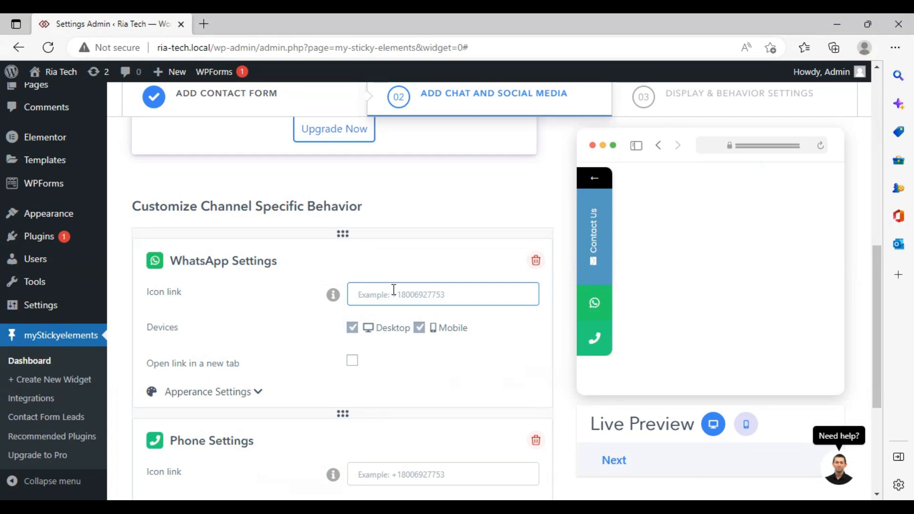
{"action": "key", "text": "ctrl+v"}
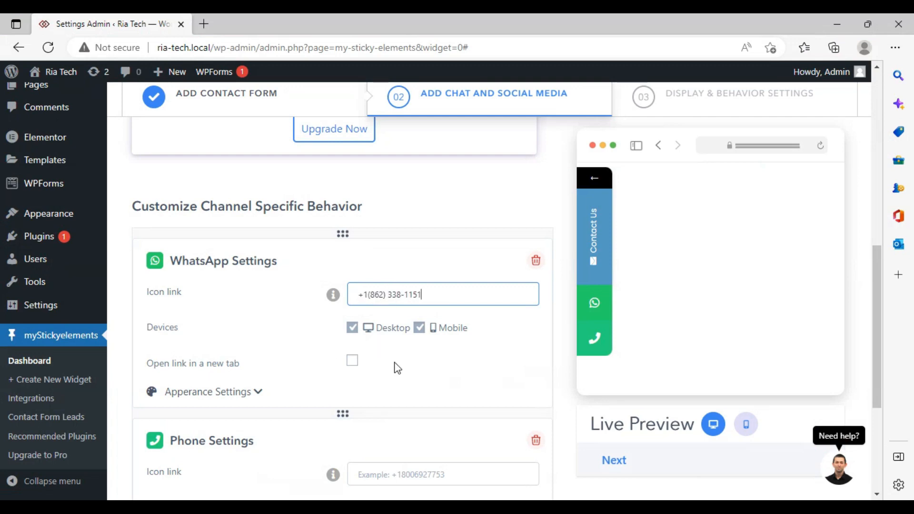
Step: Enter the same phone number as the Phone channel's icon link and continue to the Display & Behavior Settings
{"action": "scroll", "coordinate": [390, 367], "scroll_direction": "down", "scroll_amount": 3}
{"action": "left_click", "coordinate": [380, 346]}
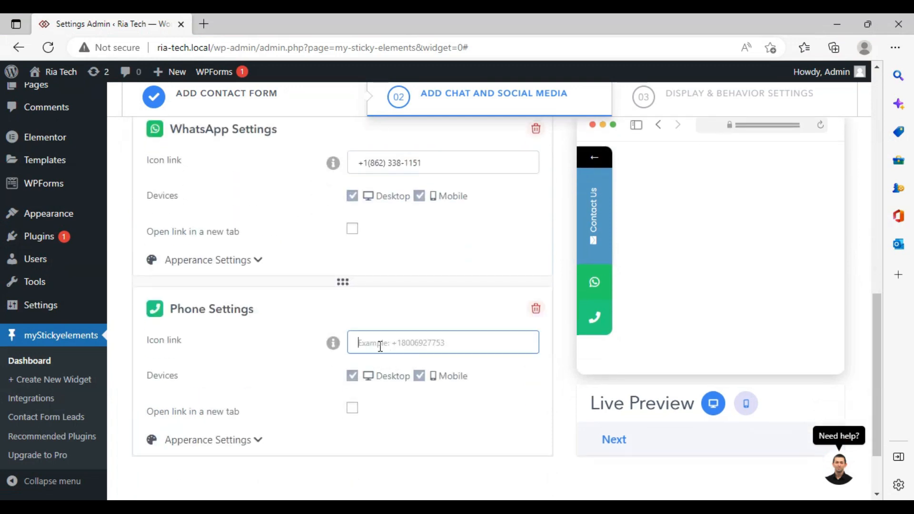
{"action": "key", "text": "ctrl+v"}
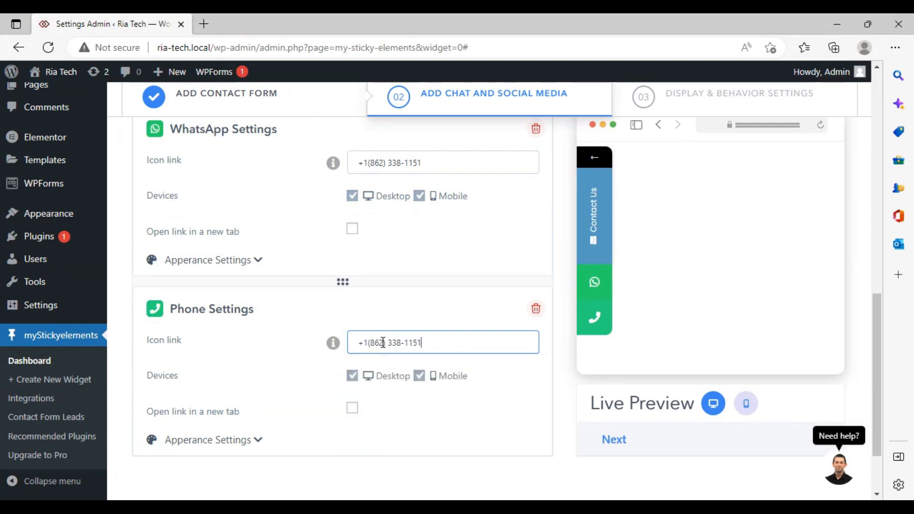
{"action": "scroll", "coordinate": [381, 347], "scroll_direction": "down", "scroll_amount": 2}
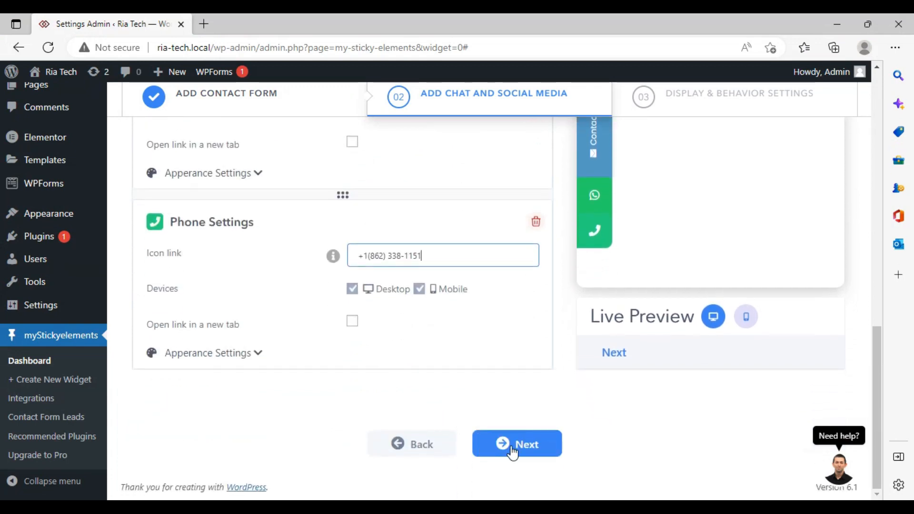
{"action": "left_click", "coordinate": [532, 450]}
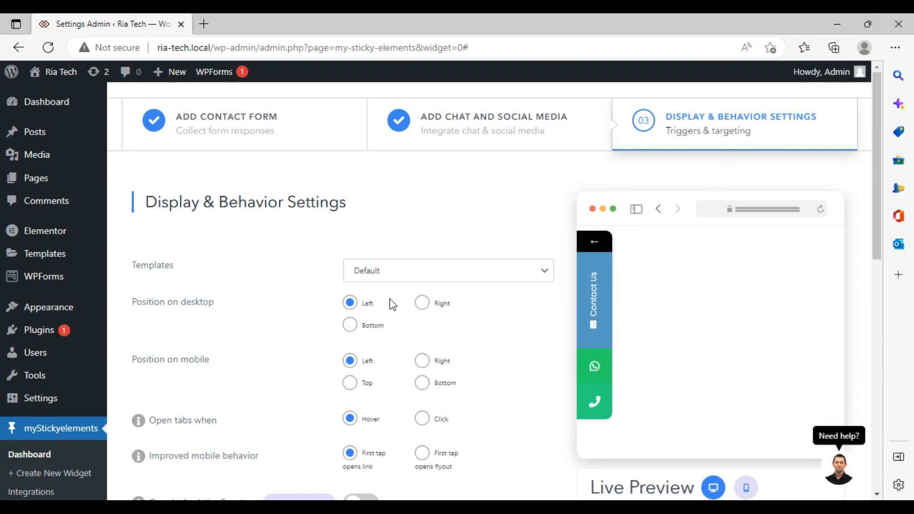
Step: Try the Right and Bottom desktop positions for the widget, then set it back to Left
{"action": "left_click", "coordinate": [429, 307]}
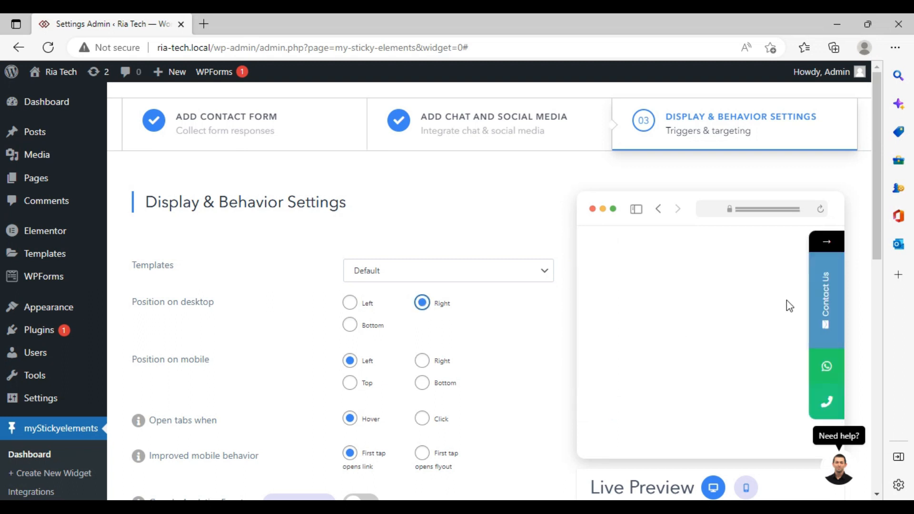
{"action": "left_click", "coordinate": [351, 325]}
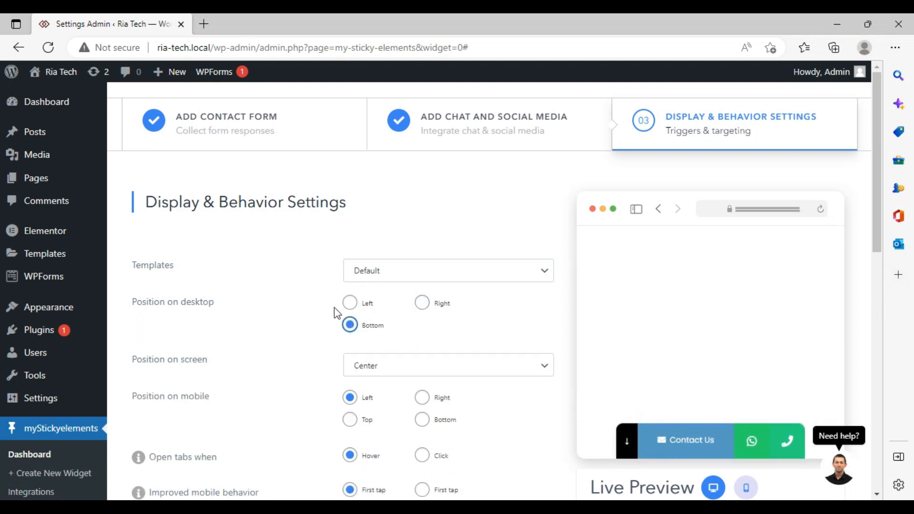
{"action": "left_click", "coordinate": [351, 305]}
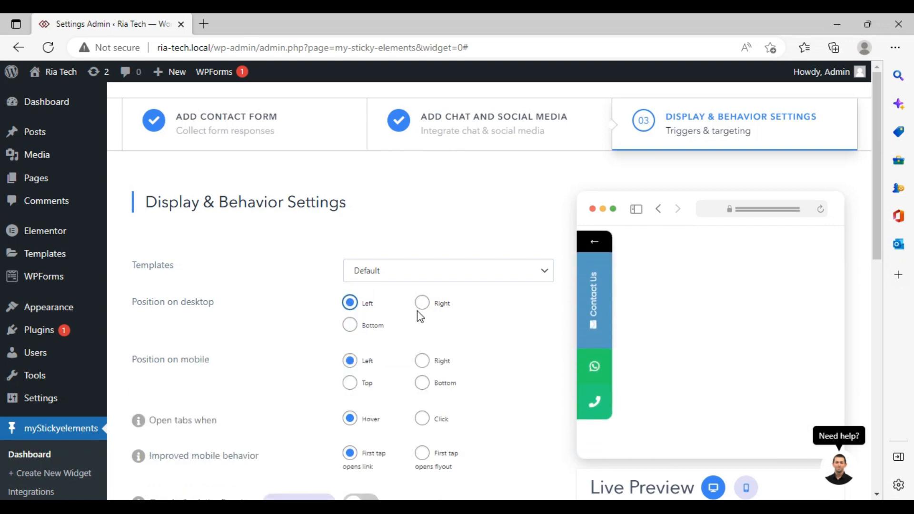
Step: Try the Click option for opening the widget's tabs, then set it back to Hover
{"action": "scroll", "coordinate": [333, 309], "scroll_direction": "down", "scroll_amount": 2}
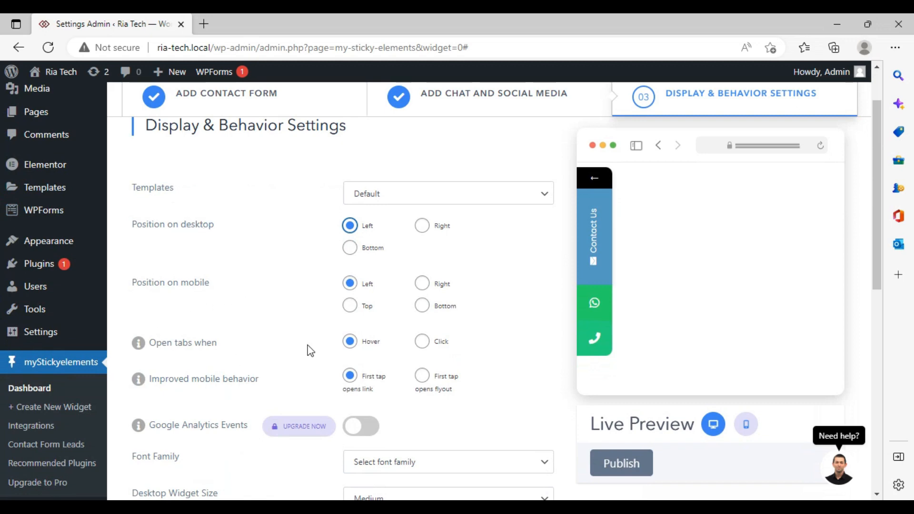
{"action": "scroll", "coordinate": [315, 305], "scroll_direction": "down", "scroll_amount": 1}
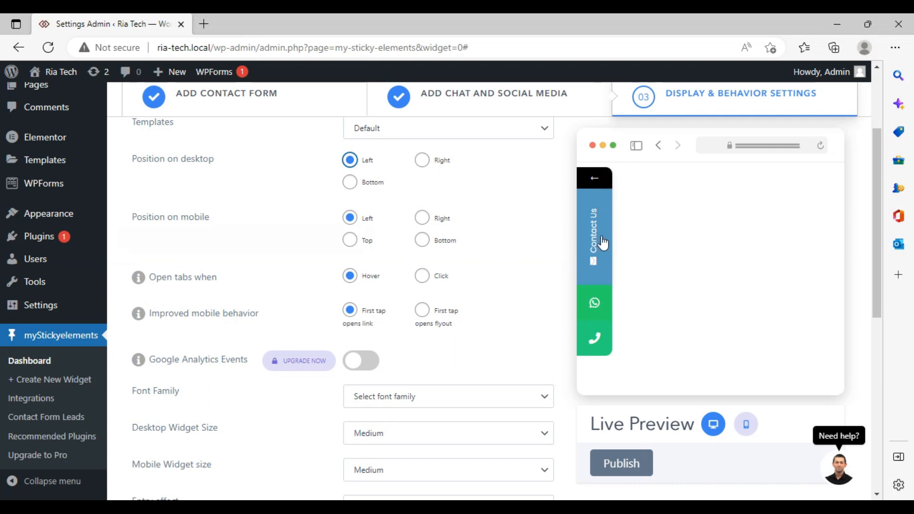
{"action": "left_click", "coordinate": [421, 276]}
{"action": "left_click", "coordinate": [350, 276]}
Step: Set the widget's font family to System Stack
{"action": "scroll", "coordinate": [408, 318], "scroll_direction": "down", "scroll_amount": 3}
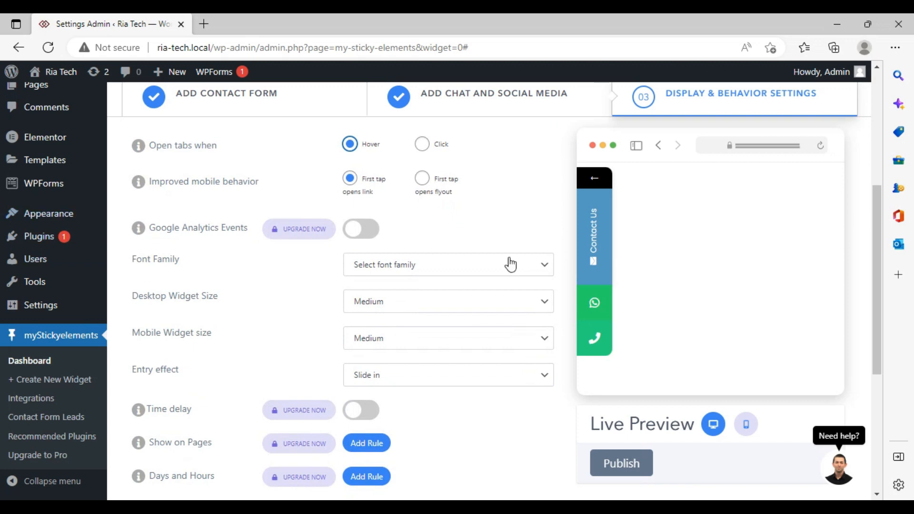
{"action": "left_click", "coordinate": [540, 264]}
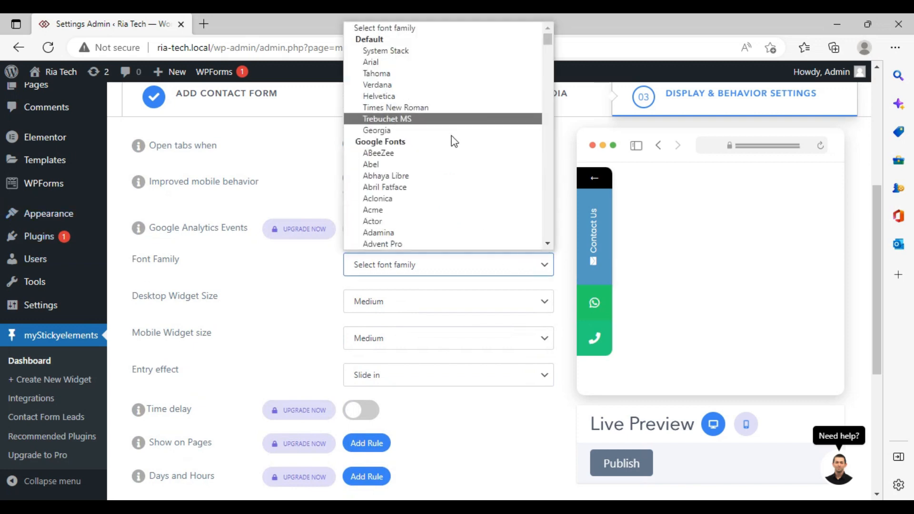
{"action": "left_click", "coordinate": [446, 51]}
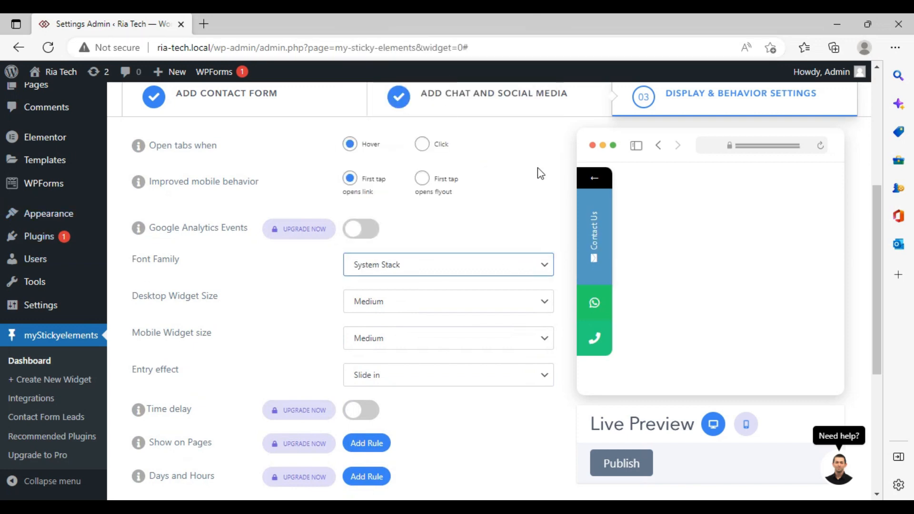
Step: Try the Small desktop widget size, then set it back to Medium
{"action": "left_click", "coordinate": [531, 301]}
{"action": "left_click", "coordinate": [416, 320]}
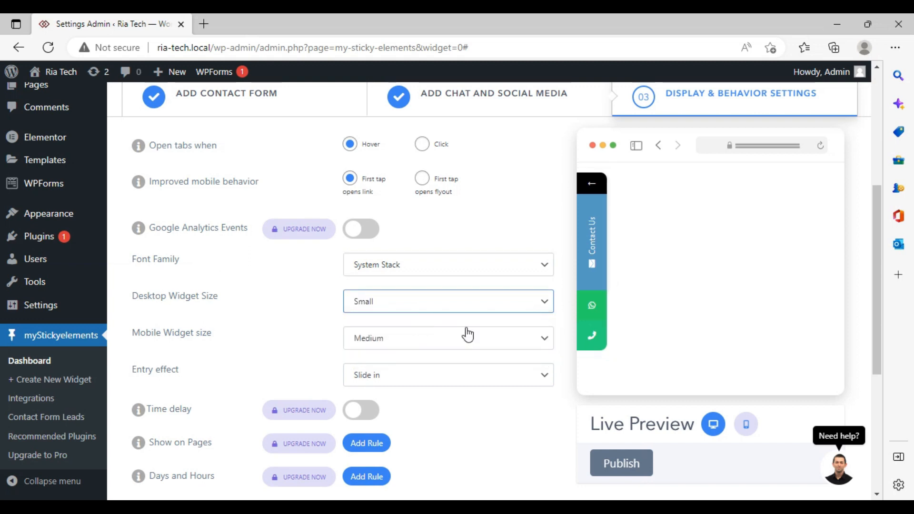
{"action": "left_click", "coordinate": [514, 301]}
{"action": "left_click", "coordinate": [437, 334]}
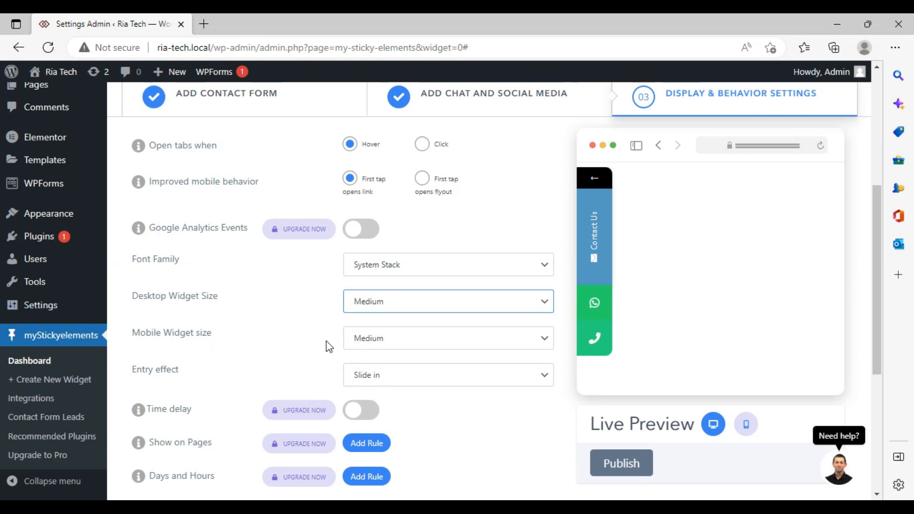
Step: Publish the widget and close the completion message to return to the plugin dashboard
{"action": "scroll", "coordinate": [462, 343], "scroll_direction": "down", "scroll_amount": 5}
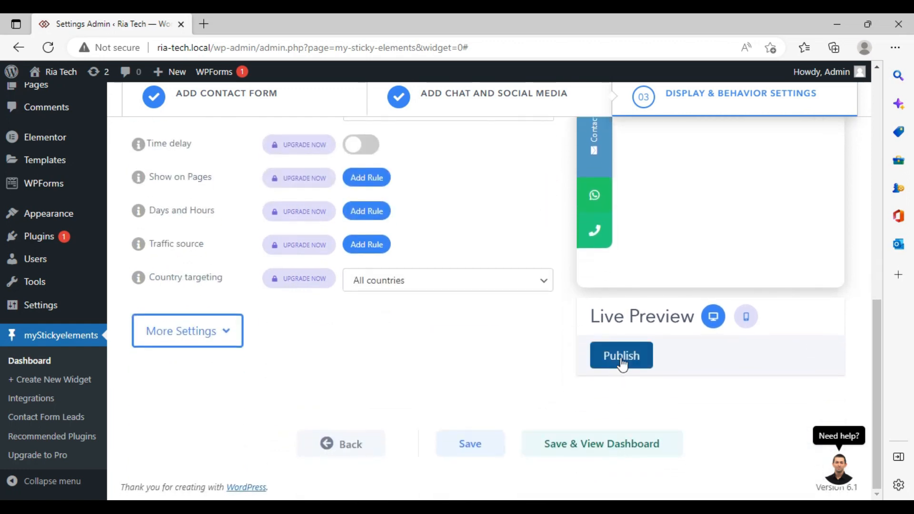
{"action": "left_click", "coordinate": [621, 360]}
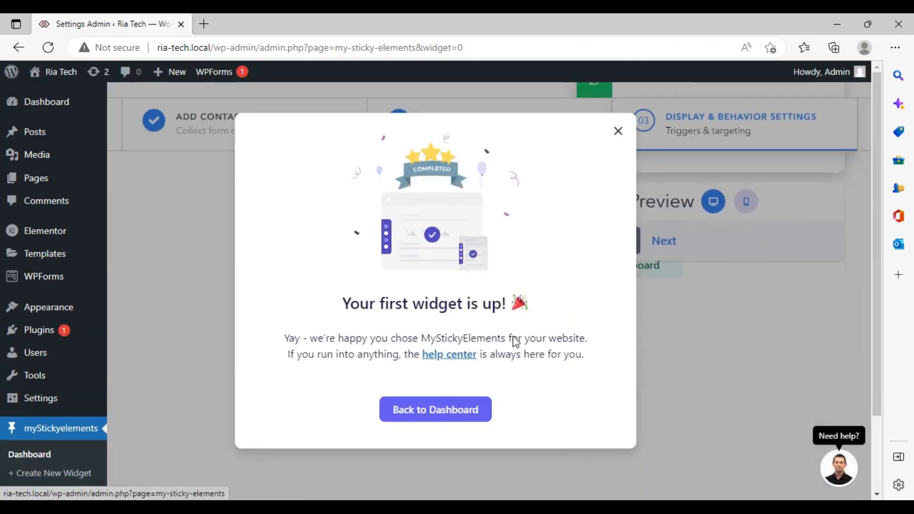
{"action": "left_click", "coordinate": [618, 133]}
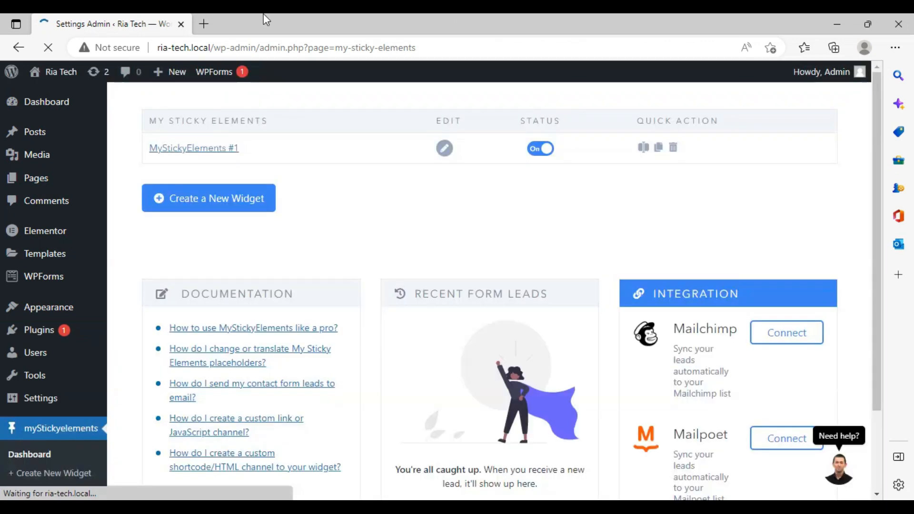
Step: Open the Ria Tech site in a new browser tab and dismiss the video download bar covering the page
{"action": "mouse_move", "coordinate": [48, 71]}
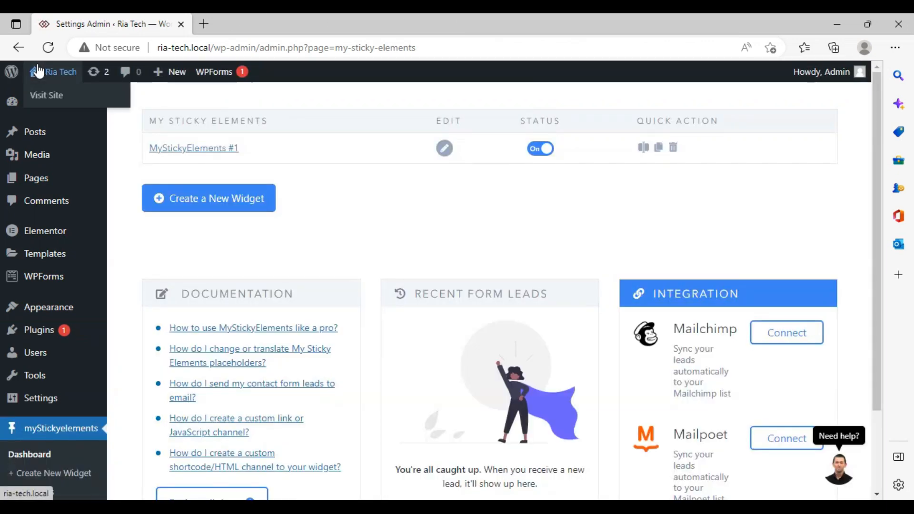
{"action": "right_click", "coordinate": [64, 105]}
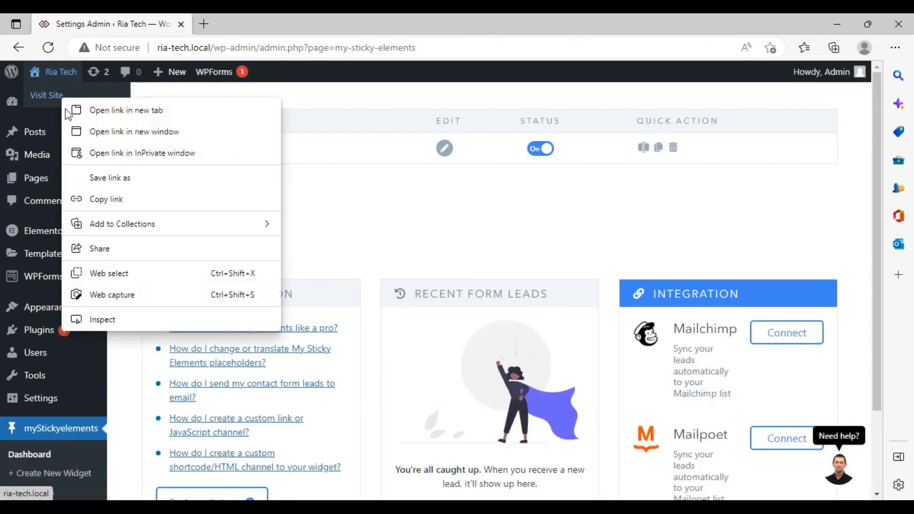
{"action": "left_click", "coordinate": [125, 111]}
{"action": "left_click", "coordinate": [267, 23]}
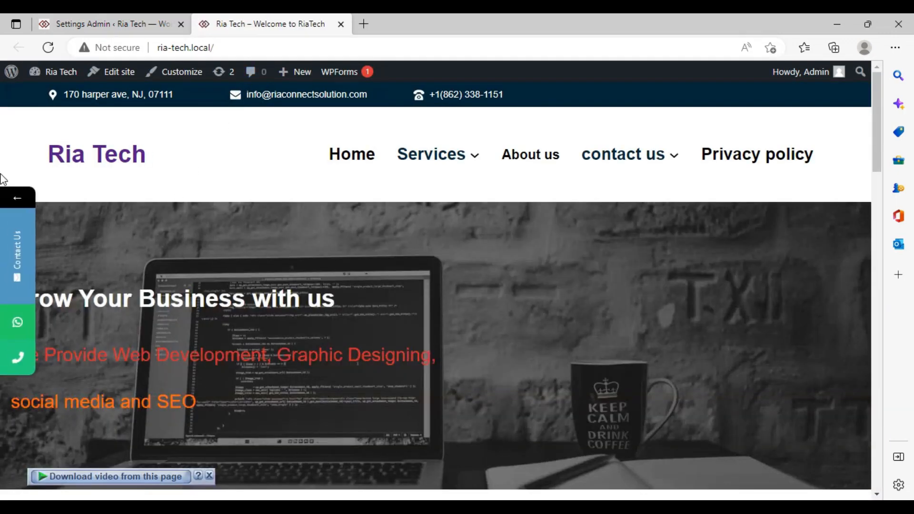
{"action": "left_click", "coordinate": [210, 476]}
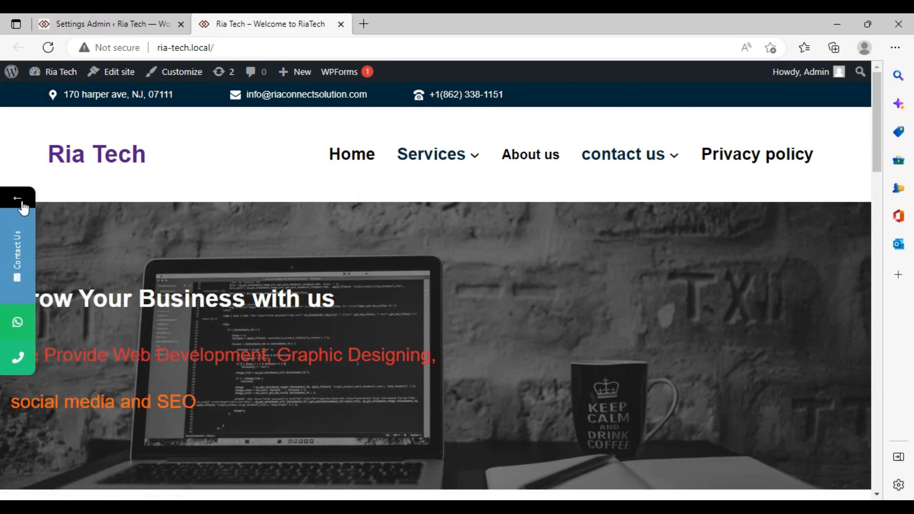
Step: Open the Contact Us form on the live site and try its Name field, dismissing the saved-info suggestions
{"action": "mouse_move", "coordinate": [3, 254]}
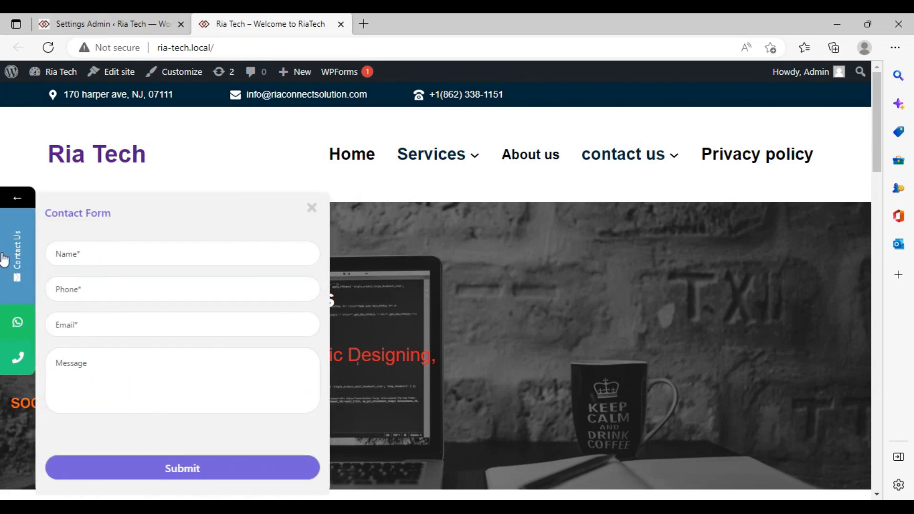
{"action": "left_click", "coordinate": [72, 253]}
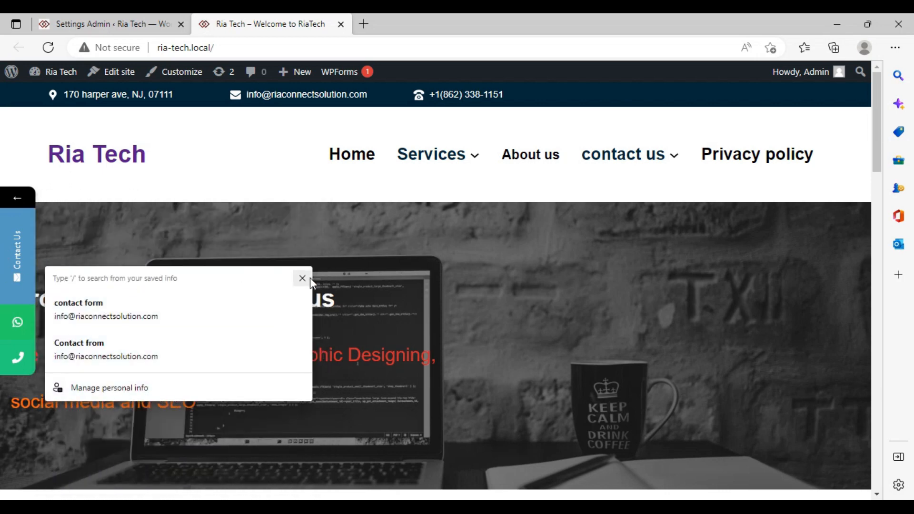
{"action": "left_click", "coordinate": [302, 278]}
{"action": "left_click", "coordinate": [14, 242]}
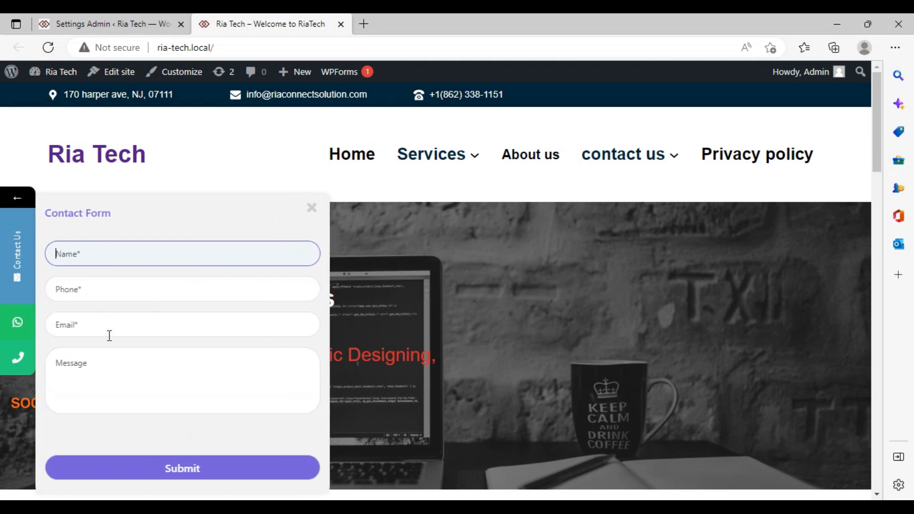
Step: Test the widget's WhatsApp and Phone tabs on the live site, returning to the home page in between and cancelling the app prompt
{"action": "left_click", "coordinate": [18, 322]}
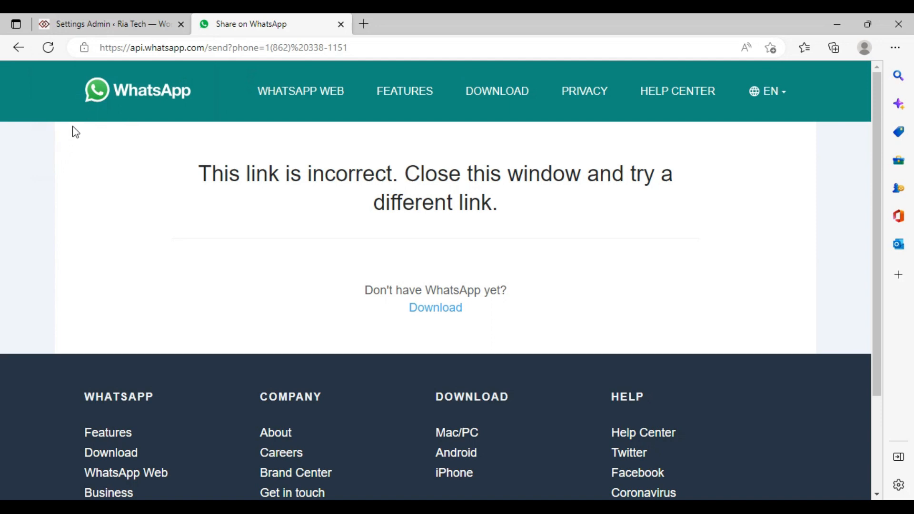
{"action": "left_click", "coordinate": [110, 24]}
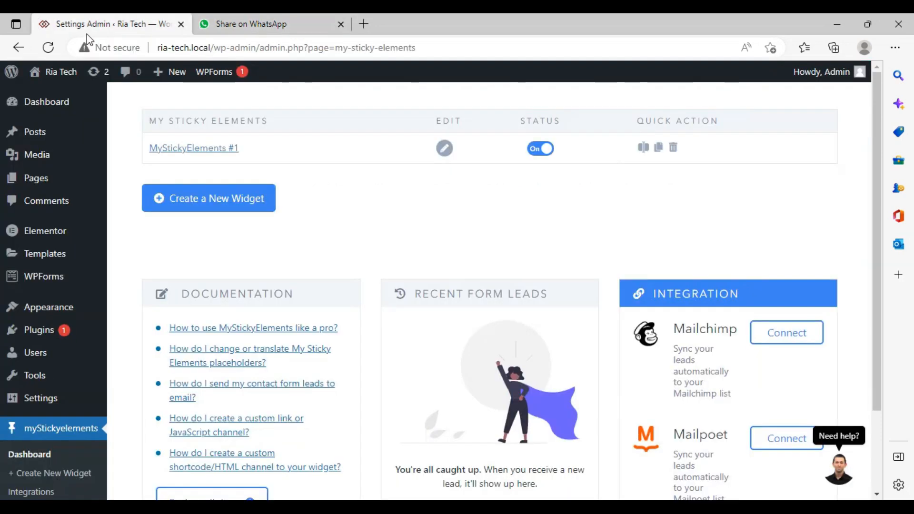
{"action": "left_click", "coordinate": [245, 19]}
{"action": "left_click", "coordinate": [24, 47]}
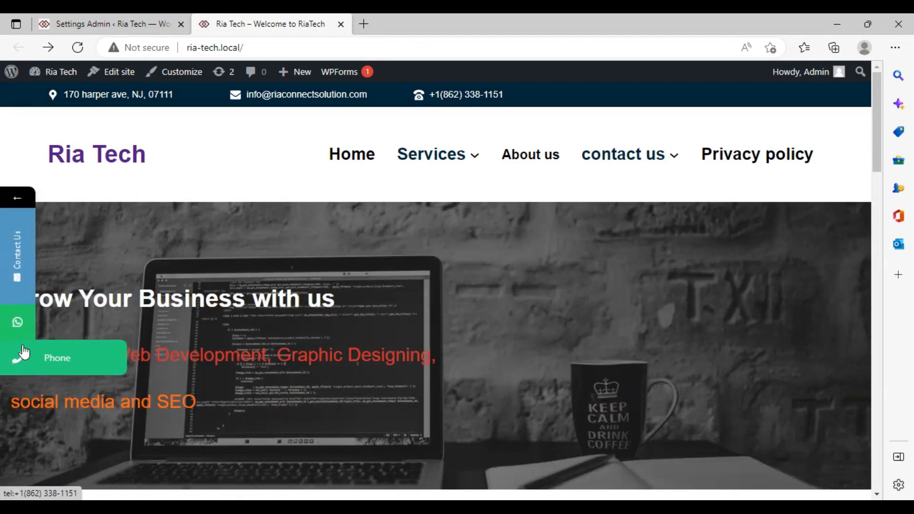
{"action": "left_click", "coordinate": [17, 362]}
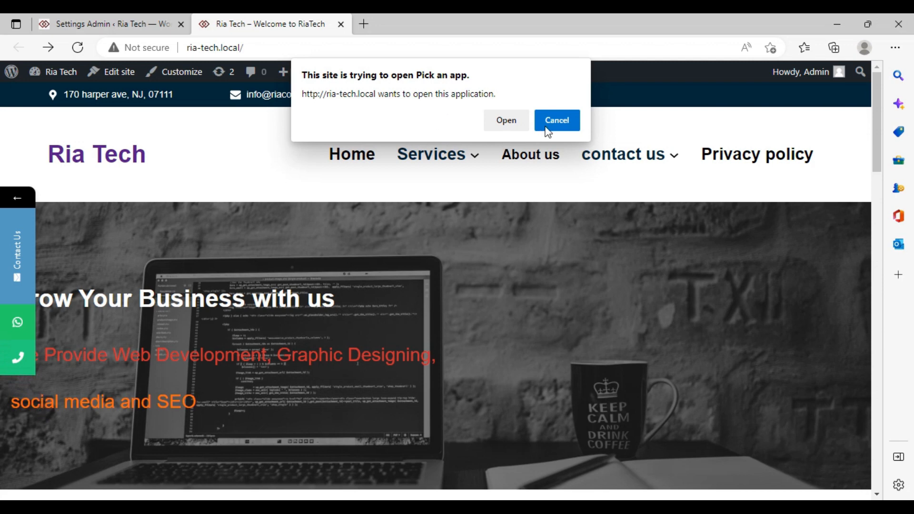
{"action": "left_click", "coordinate": [569, 123]}
Step: Reopen the contact form and check its Name and Phone fields, dismissing the autofill suggestion
{"action": "left_click", "coordinate": [4, 278]}
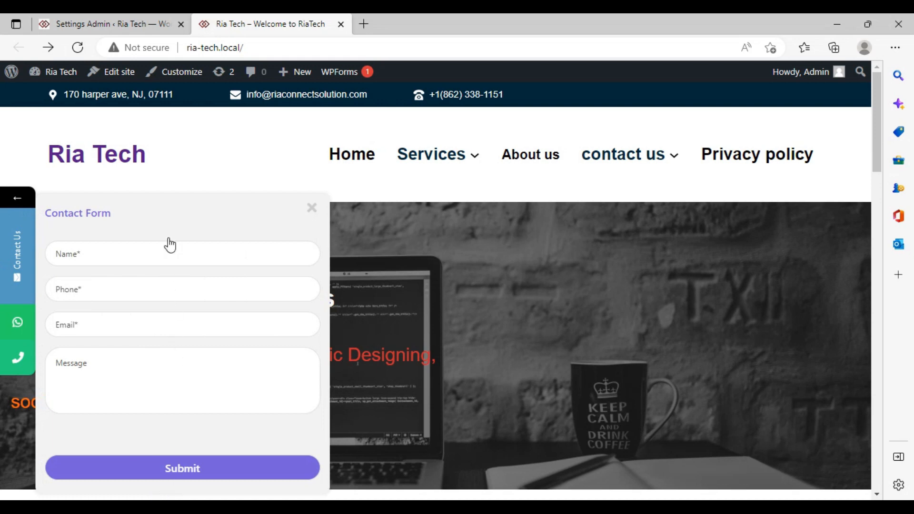
{"action": "left_click", "coordinate": [168, 260]}
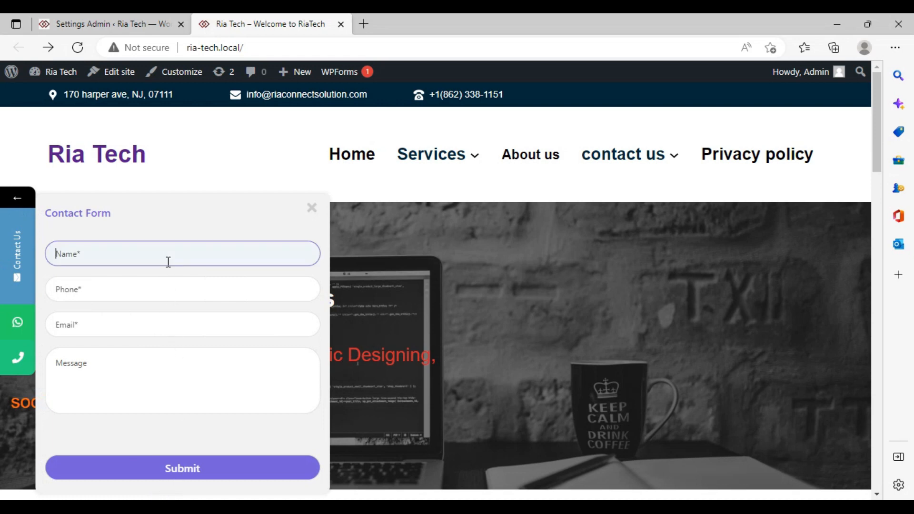
{"action": "left_click", "coordinate": [159, 292]}
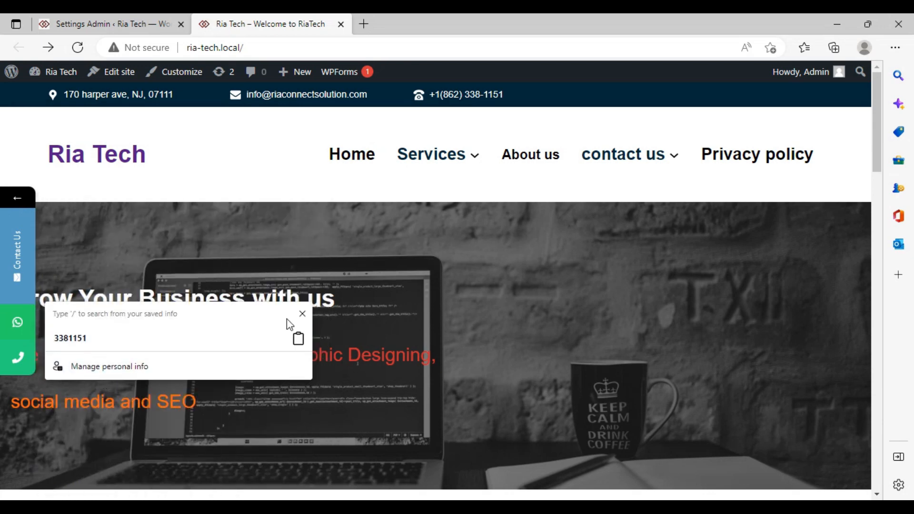
{"action": "left_click", "coordinate": [303, 314]}
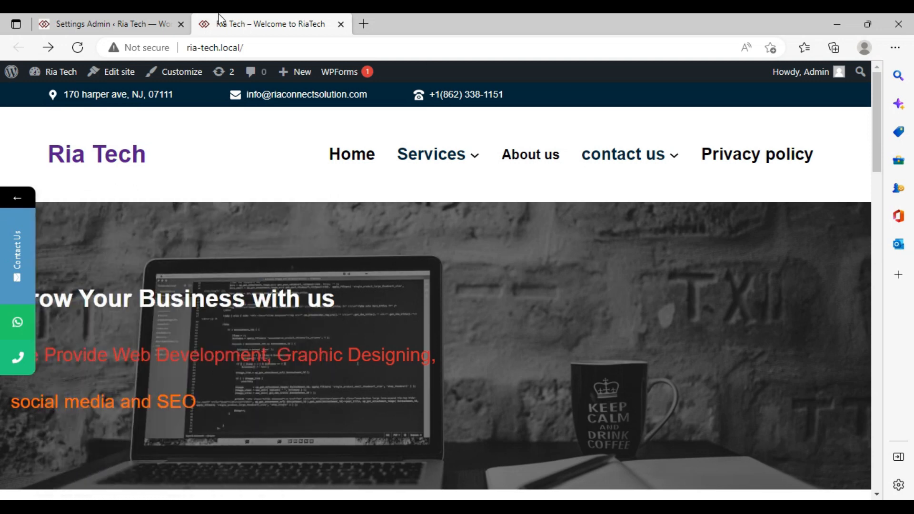
Step: Open the MyStickyElements #1 widget for editing from the plugin dashboard and review its contact form settings
{"action": "left_click", "coordinate": [157, 24]}
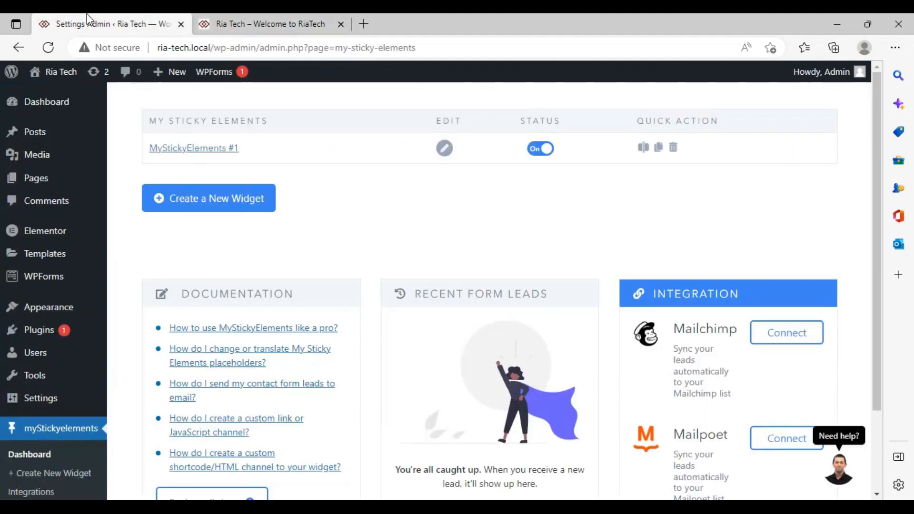
{"action": "left_click", "coordinate": [199, 152]}
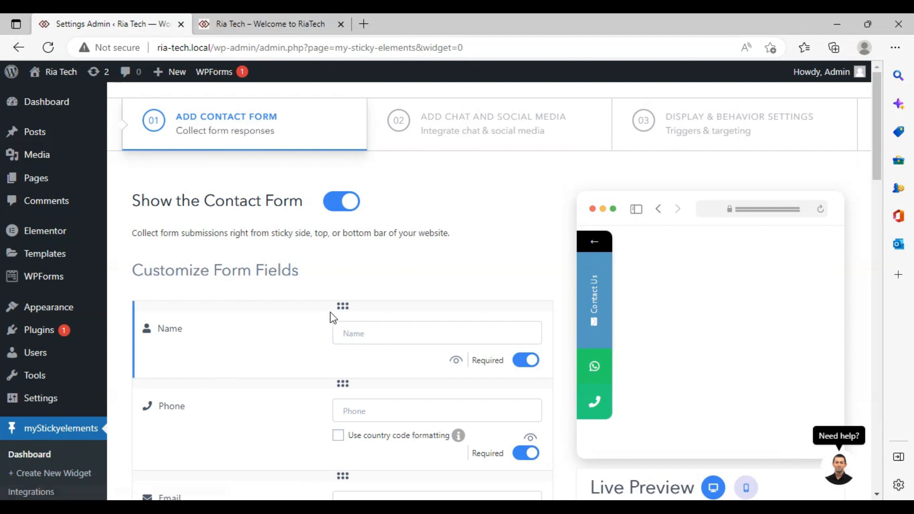
{"action": "scroll", "coordinate": [331, 324], "scroll_direction": "down", "scroll_amount": 8}
{"action": "scroll", "coordinate": [328, 367], "scroll_direction": "down", "scroll_amount": 10}
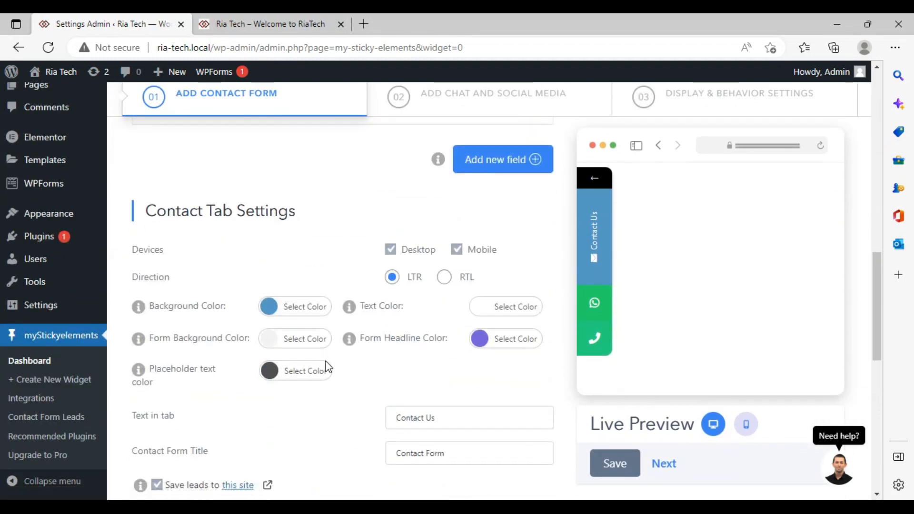
{"action": "scroll", "coordinate": [342, 378], "scroll_direction": "down", "scroll_amount": 5}
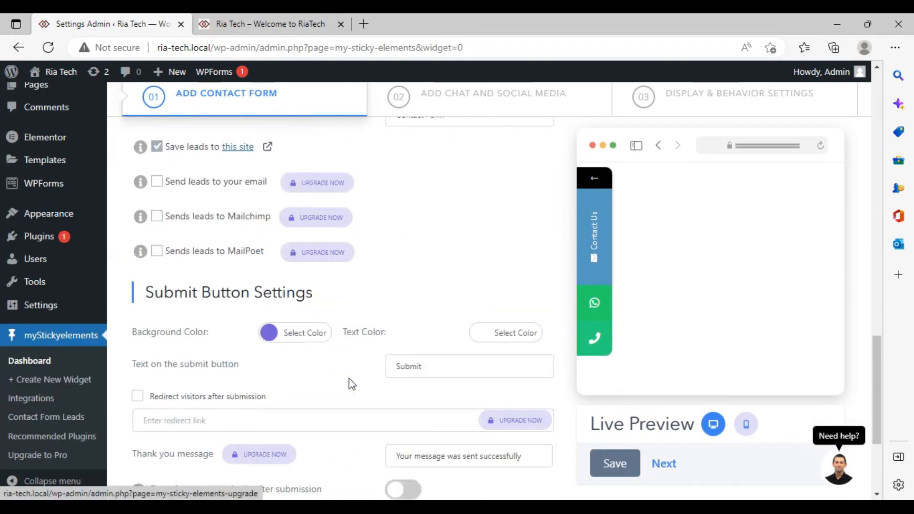
{"action": "scroll", "coordinate": [349, 385], "scroll_direction": "up", "scroll_amount": 5}
{"action": "scroll", "coordinate": [350, 387], "scroll_direction": "up", "scroll_amount": 5}
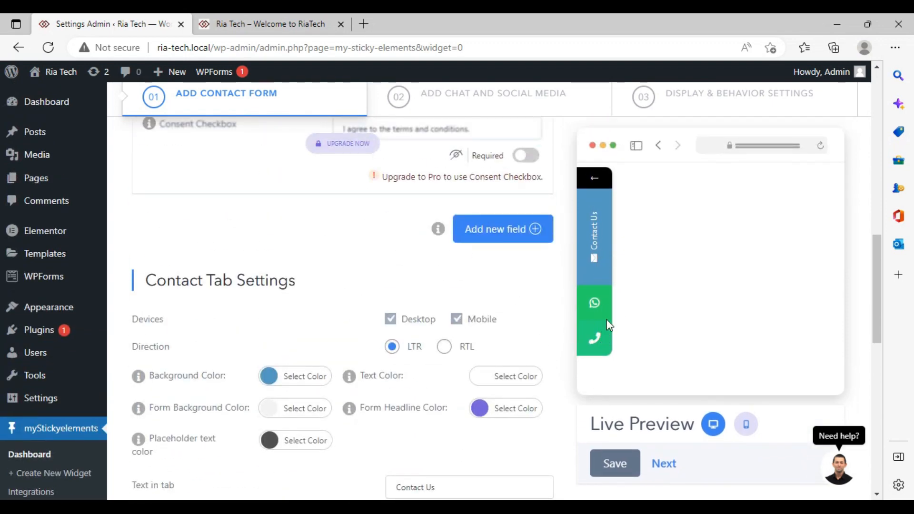
{"action": "scroll", "coordinate": [373, 381], "scroll_direction": "up", "scroll_amount": 7}
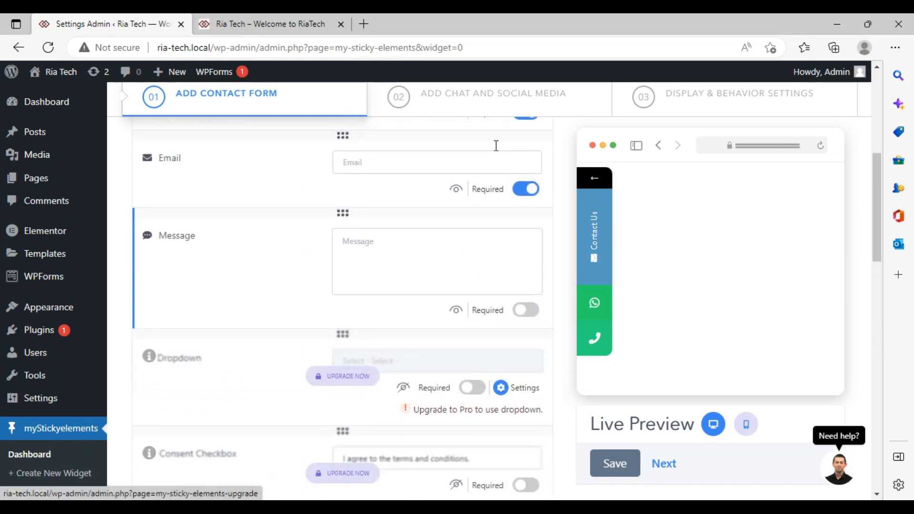
Step: In the Add Chat and Social Media stage, enable opening links in a new tab for WhatsApp and Phone, and save
{"action": "left_click", "coordinate": [508, 97]}
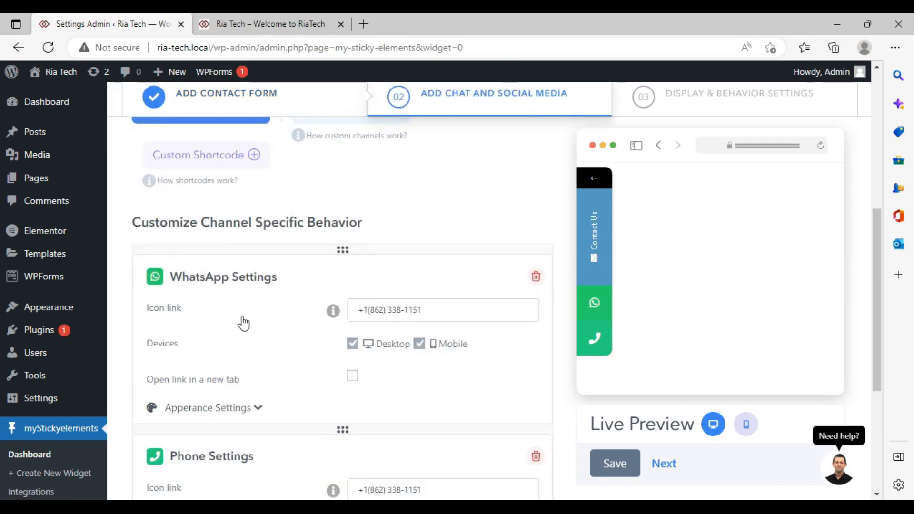
{"action": "scroll", "coordinate": [260, 328], "scroll_direction": "down", "scroll_amount": 1}
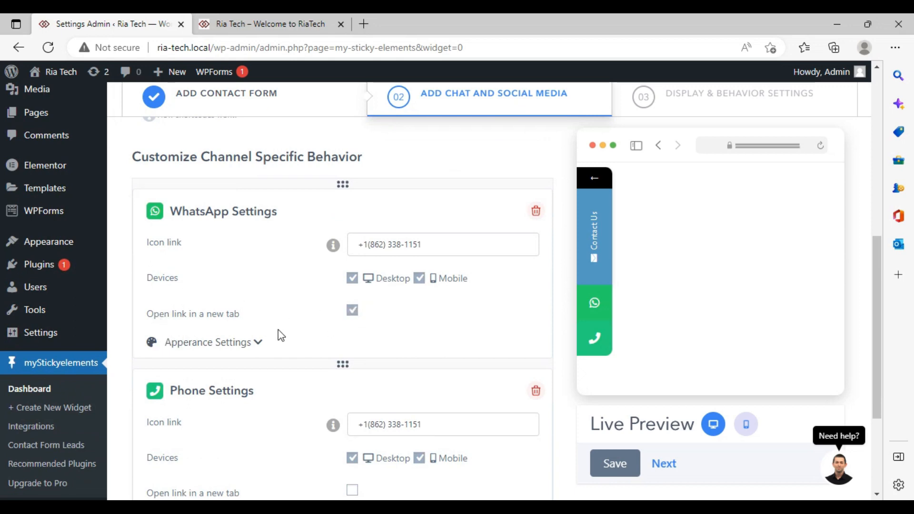
{"action": "scroll", "coordinate": [280, 336], "scroll_direction": "down", "scroll_amount": 3}
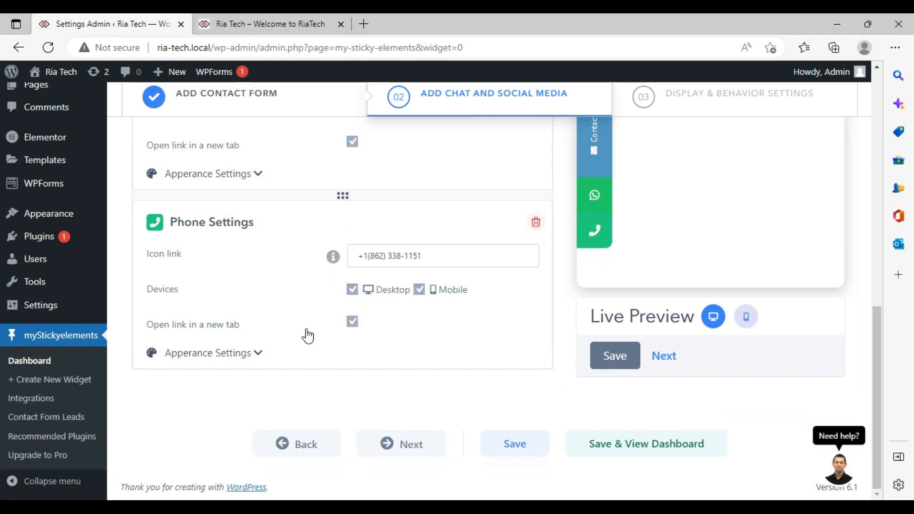
{"action": "scroll", "coordinate": [307, 336], "scroll_direction": "down", "scroll_amount": 1}
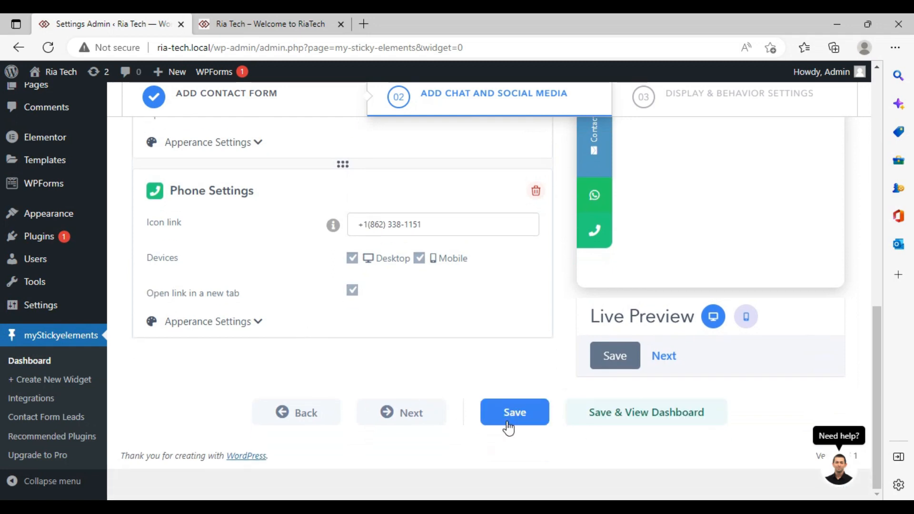
{"action": "left_click", "coordinate": [505, 415]}
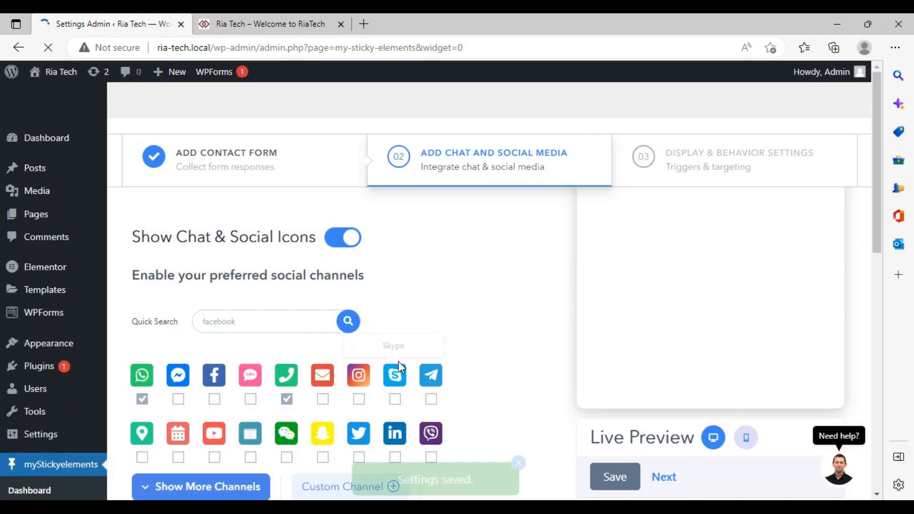
Step: Go to the Display & Behavior Settings stage and look through its options down to More Settings
{"action": "left_click", "coordinate": [774, 165]}
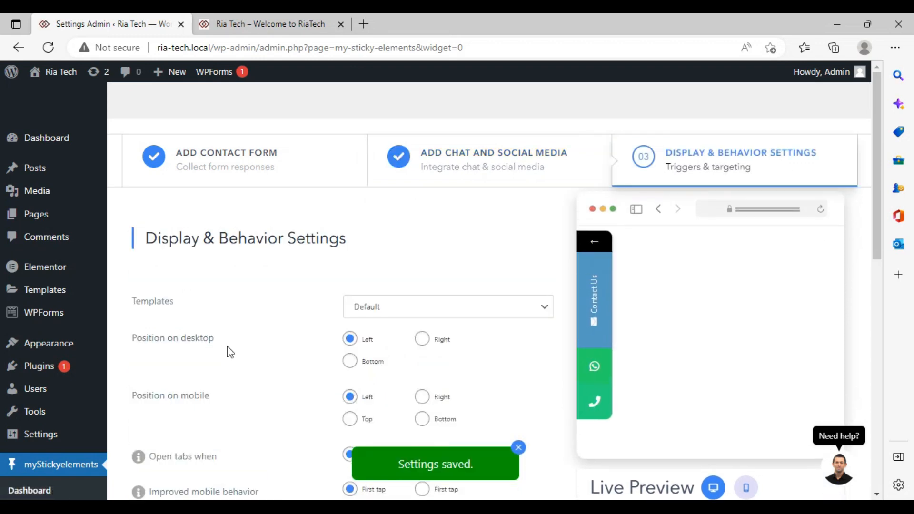
{"action": "scroll", "coordinate": [283, 377], "scroll_direction": "down", "scroll_amount": 2}
{"action": "scroll", "coordinate": [283, 377], "scroll_direction": "down", "scroll_amount": 2}
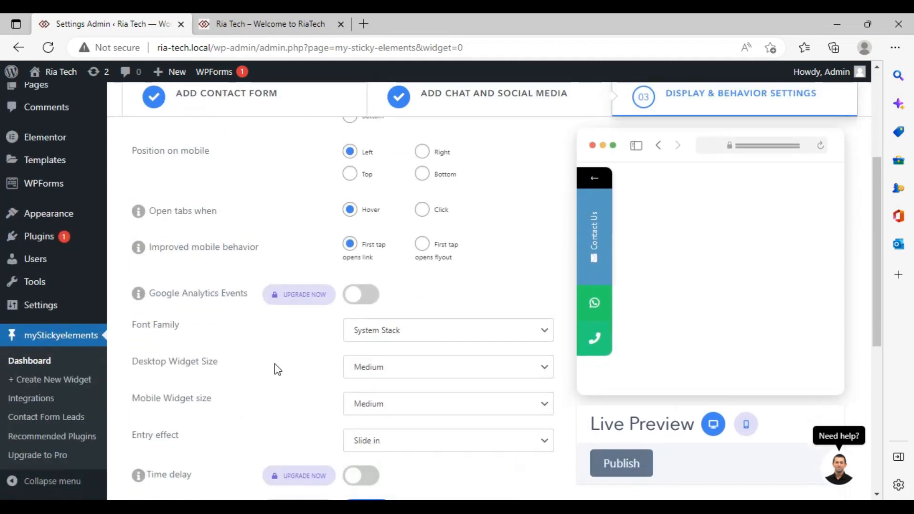
{"action": "scroll", "coordinate": [277, 378], "scroll_direction": "down", "scroll_amount": 4}
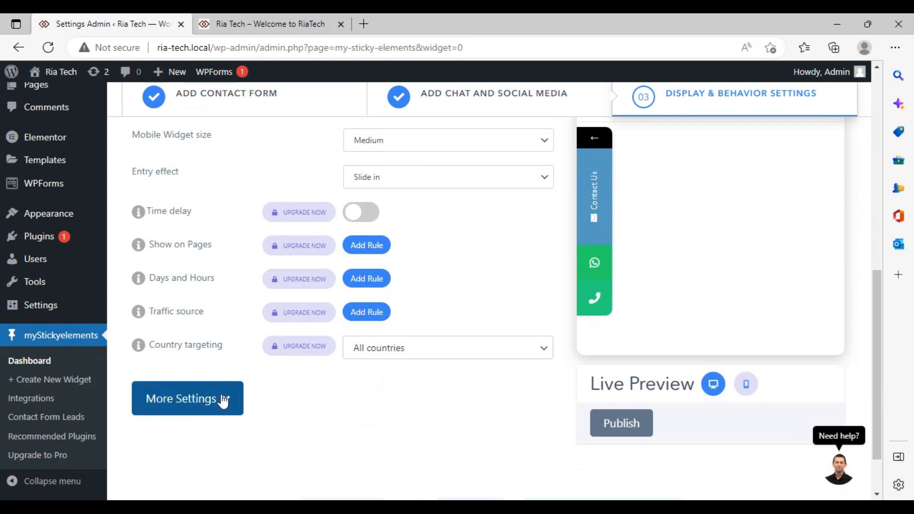